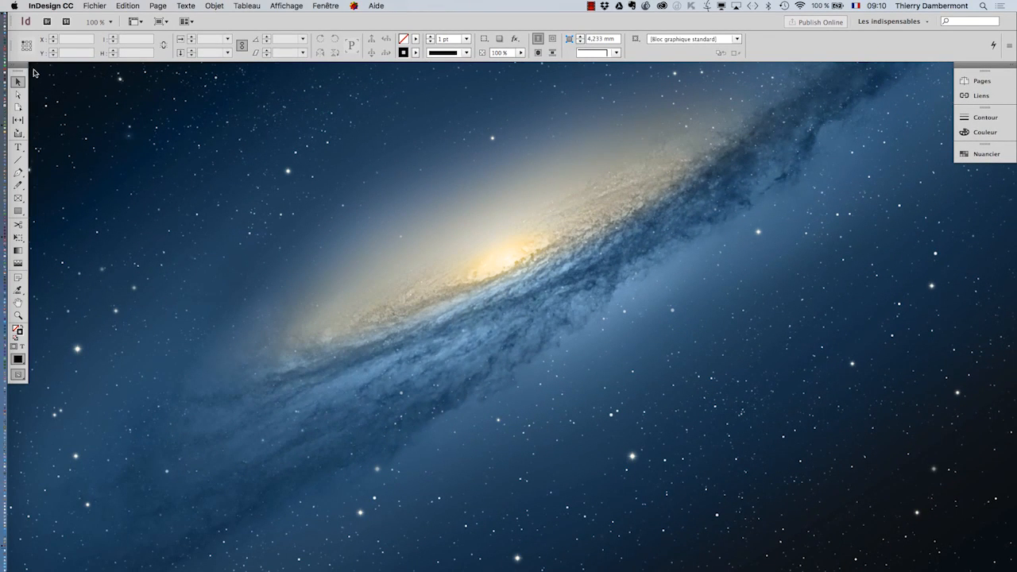
# Float the Tools panel as two columns and open the recent document deuxieme-doc-32.indd
pyautogui.click(12, 65)
pyautogui.moveTo(27, 68); pyautogui.dragTo(34, 73)
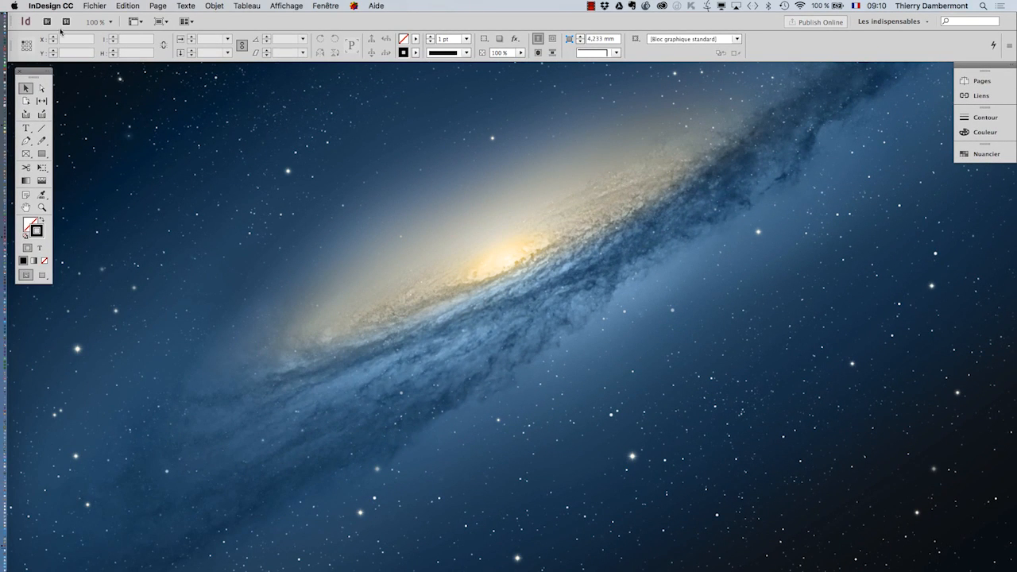
pyautogui.click(86, 6)
pyautogui.moveTo(104, 49)
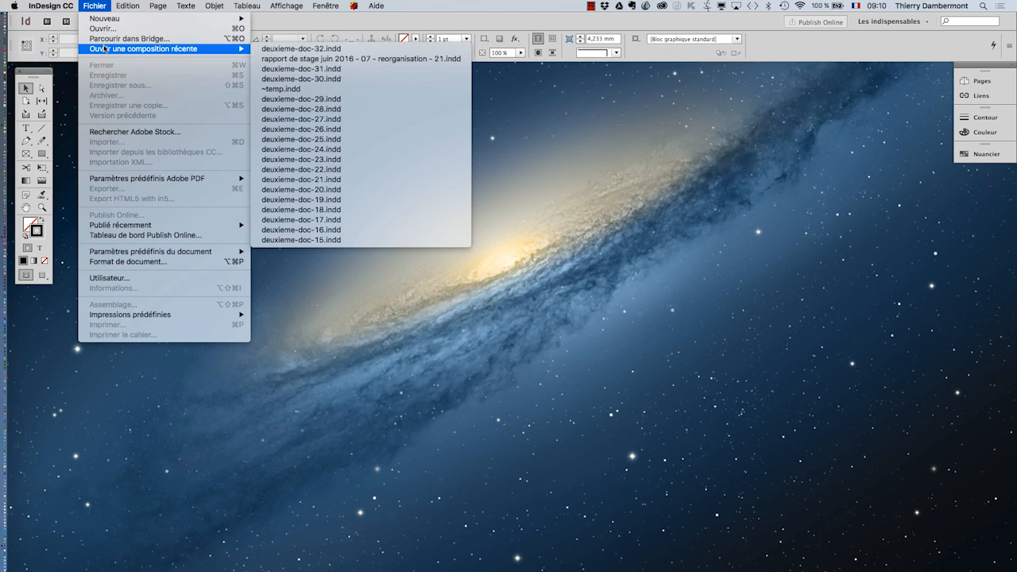
pyautogui.click(333, 50)
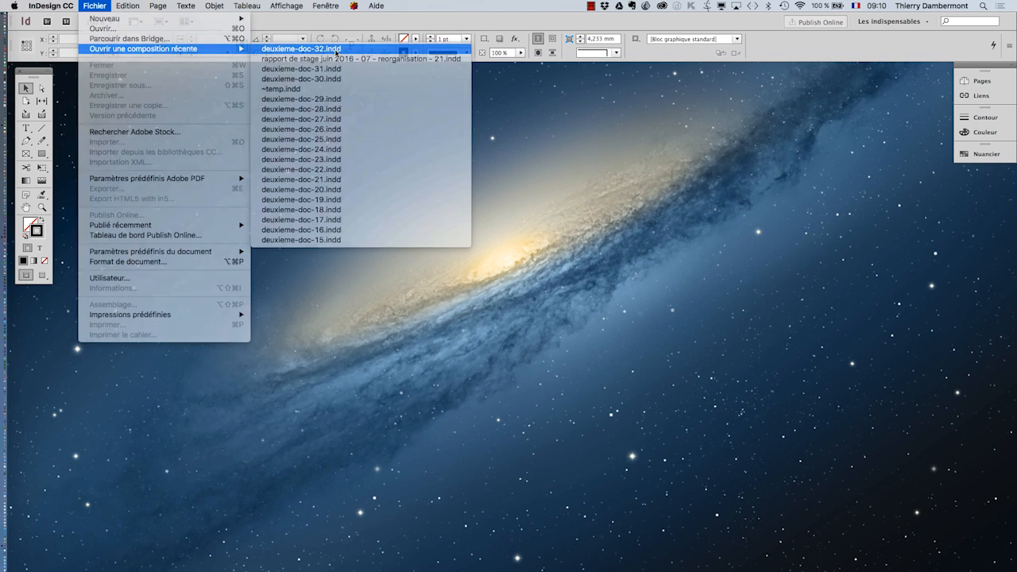
# Switch from preview to the normal screen mode and delete the "liste des légendes" text frame on page 2
pyautogui.click(377, 233)
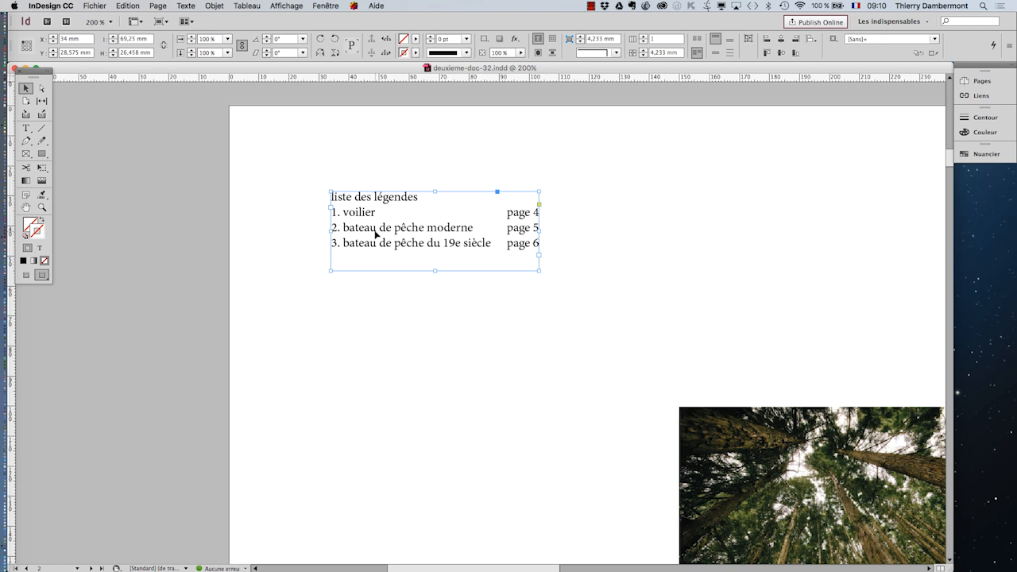
pyautogui.click(392, 315)
pyautogui.click(389, 254)
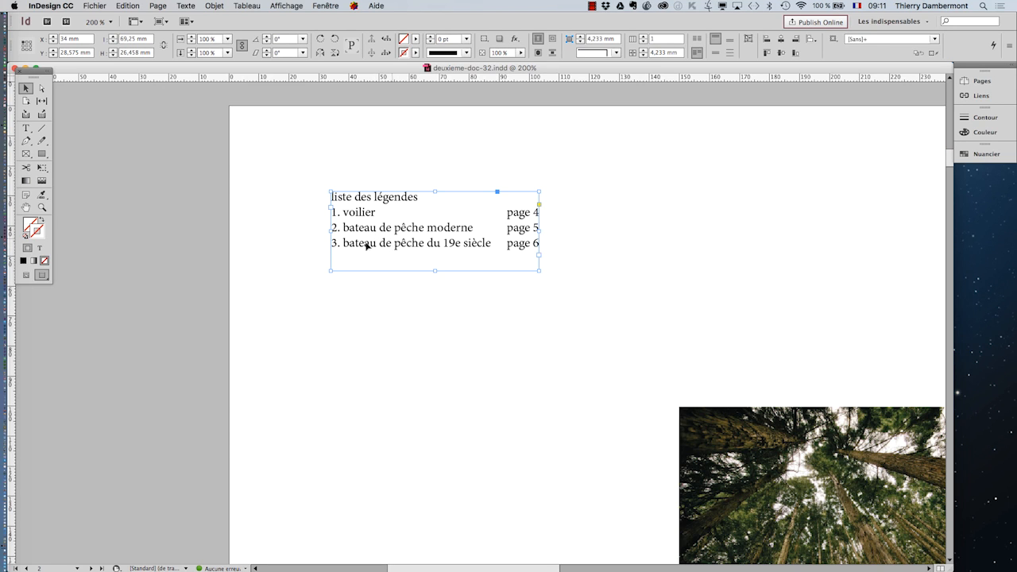
pyautogui.click(27, 274)
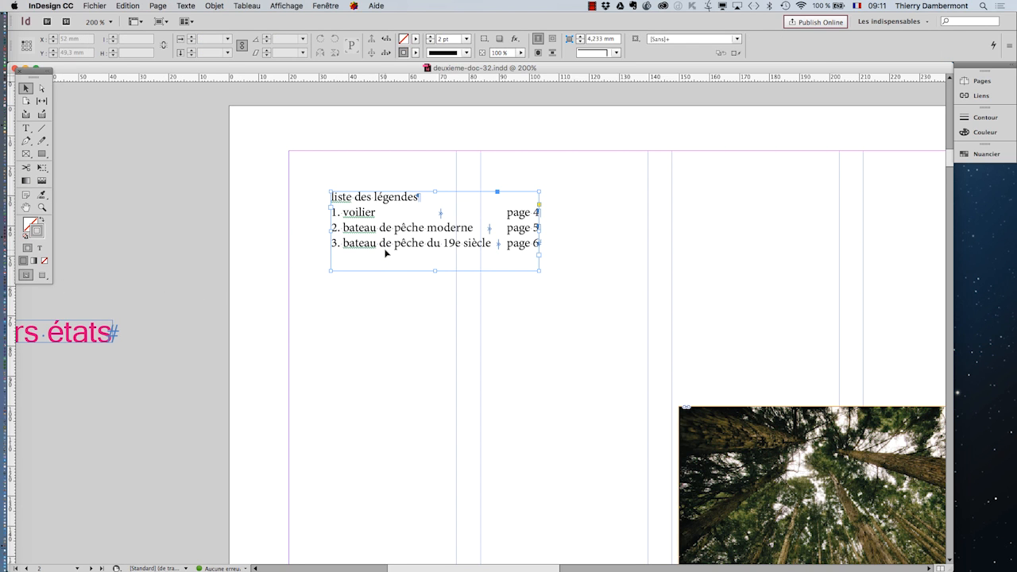
pyautogui.press('Delete')
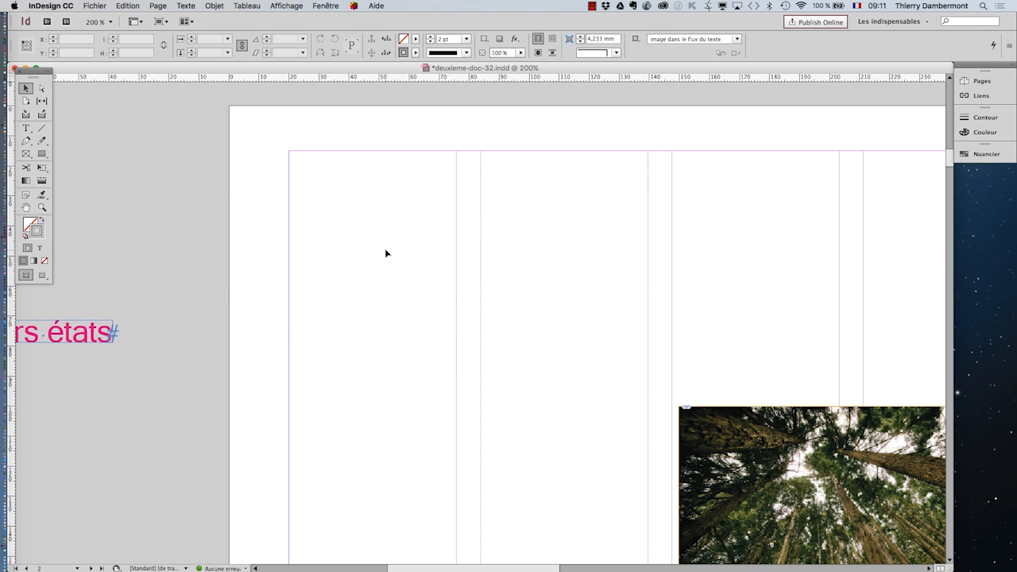
# Examine the ship images on pages 4 and 5 and the numbered captions beneath them
pyautogui.scroll(-2, 395, 280)
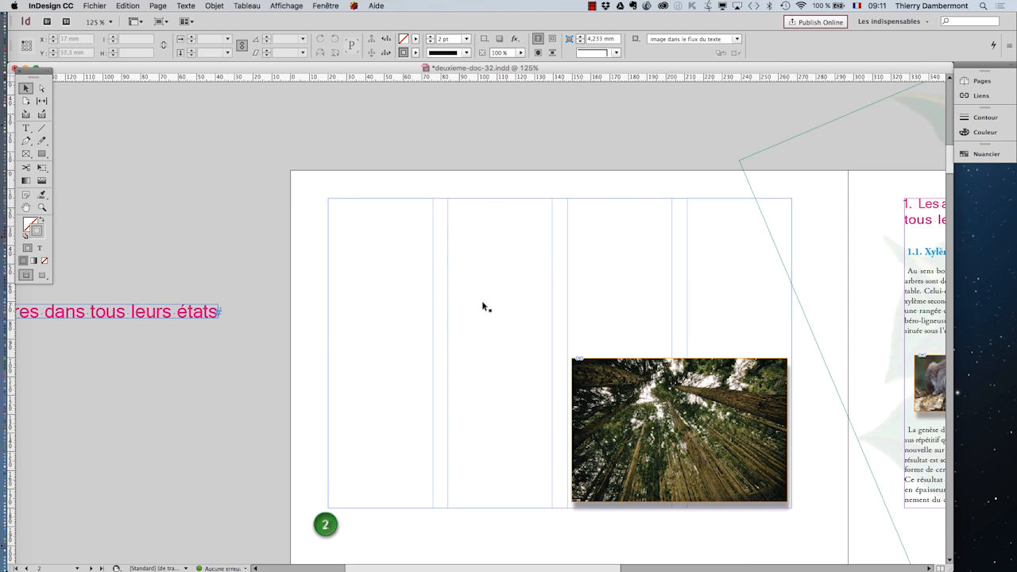
pyautogui.scroll(-2, 486, 309)
pyautogui.click(27, 207)
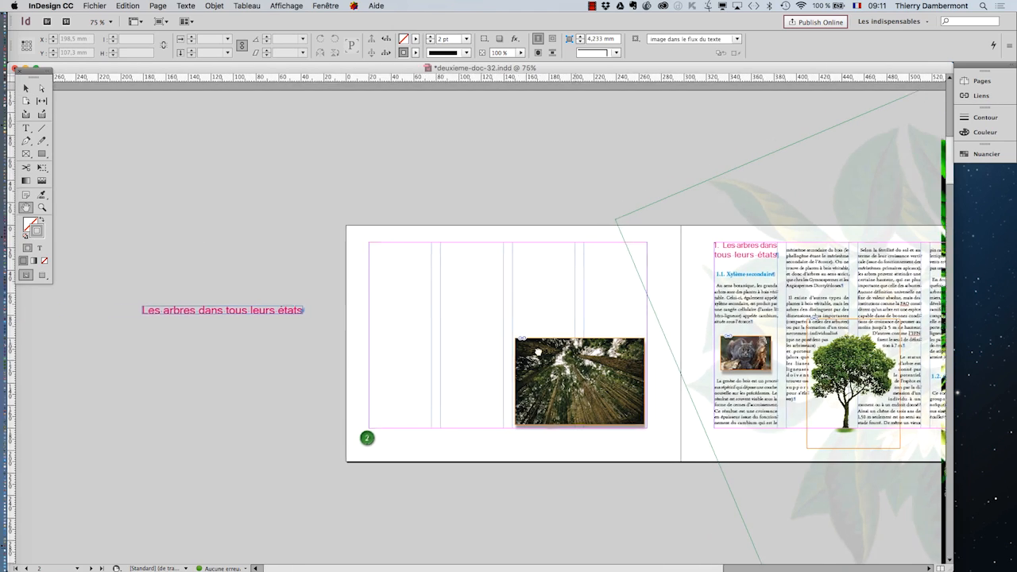
pyautogui.moveTo(538, 352); pyautogui.dragTo(308, 267)
pyautogui.scroll(-5, 562, 316)
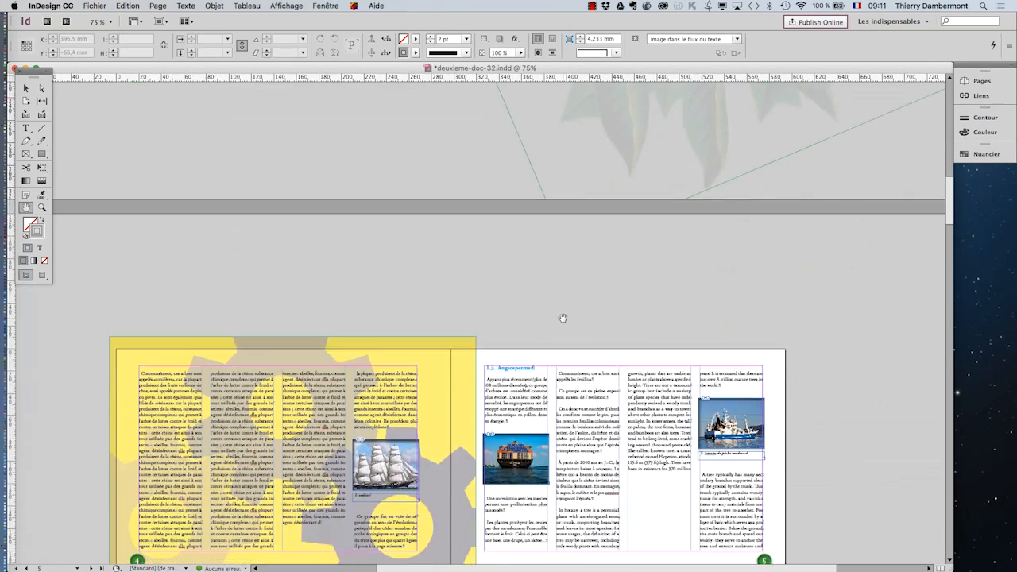
pyautogui.scroll(-3, 562, 318)
pyautogui.scroll(4, 357, 401)
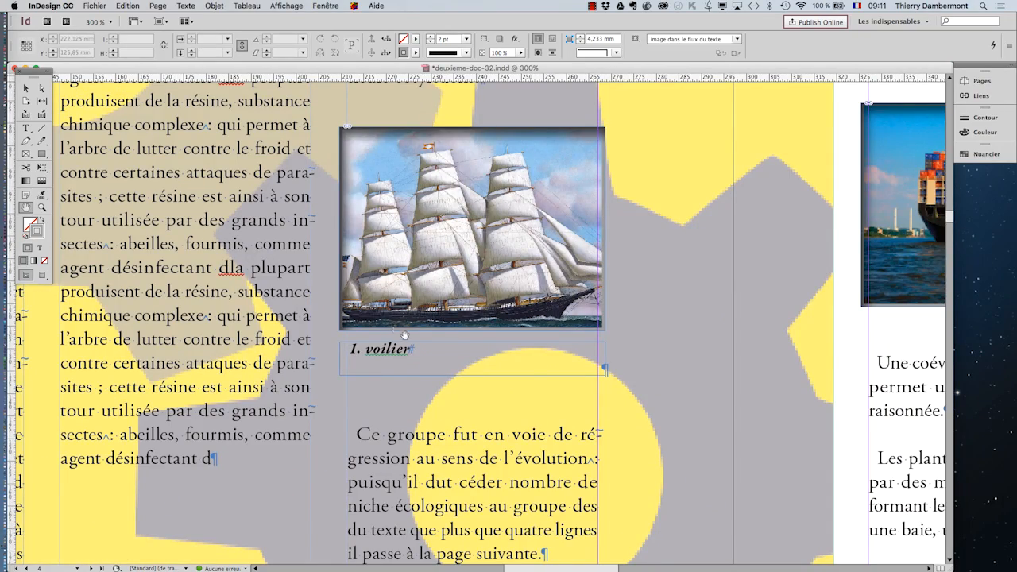
pyautogui.hscroll(10, 536, 344)
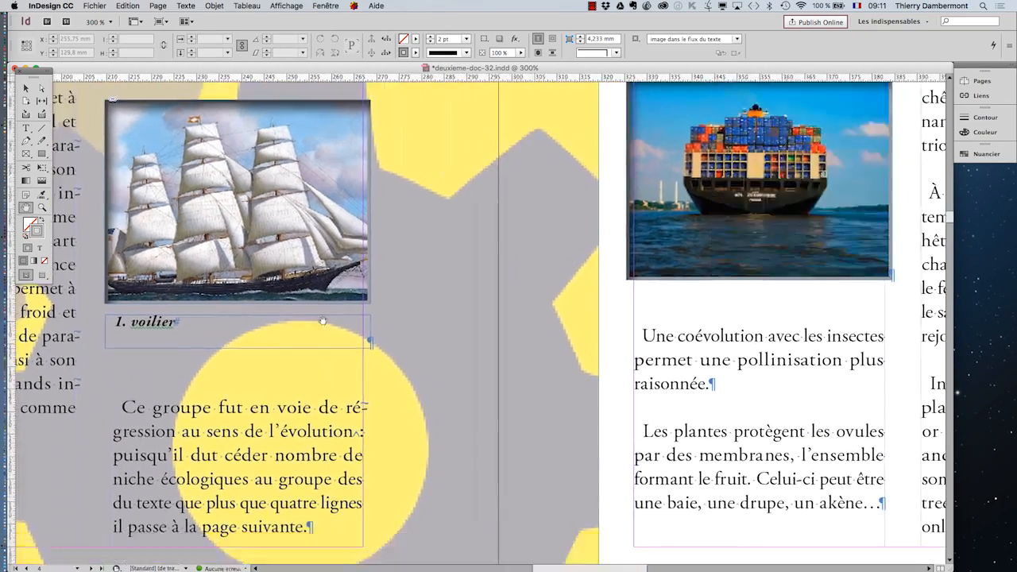
pyautogui.hscroll(15, 603, 348)
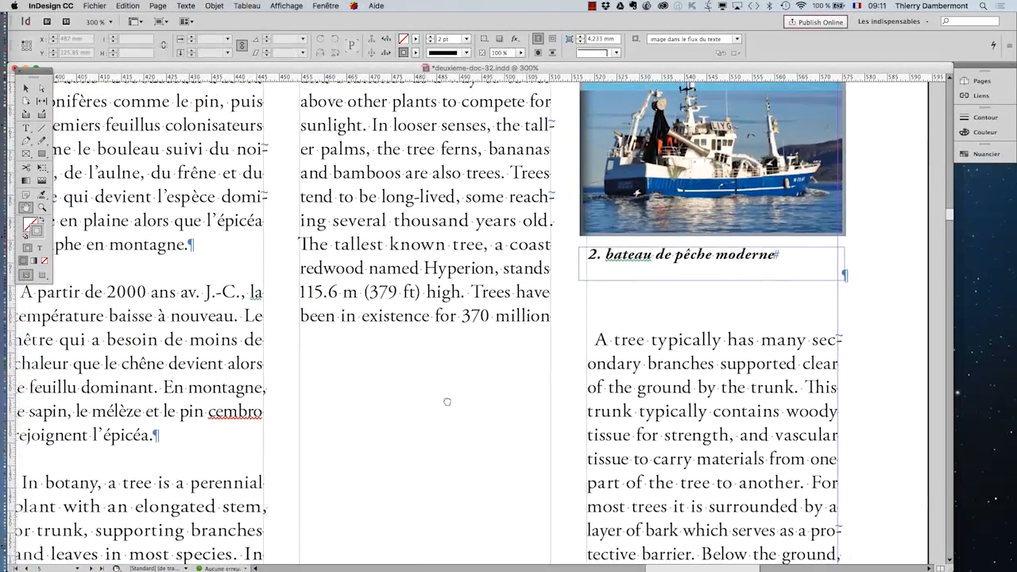
pyautogui.moveTo(447, 402); pyautogui.dragTo(451, 403)
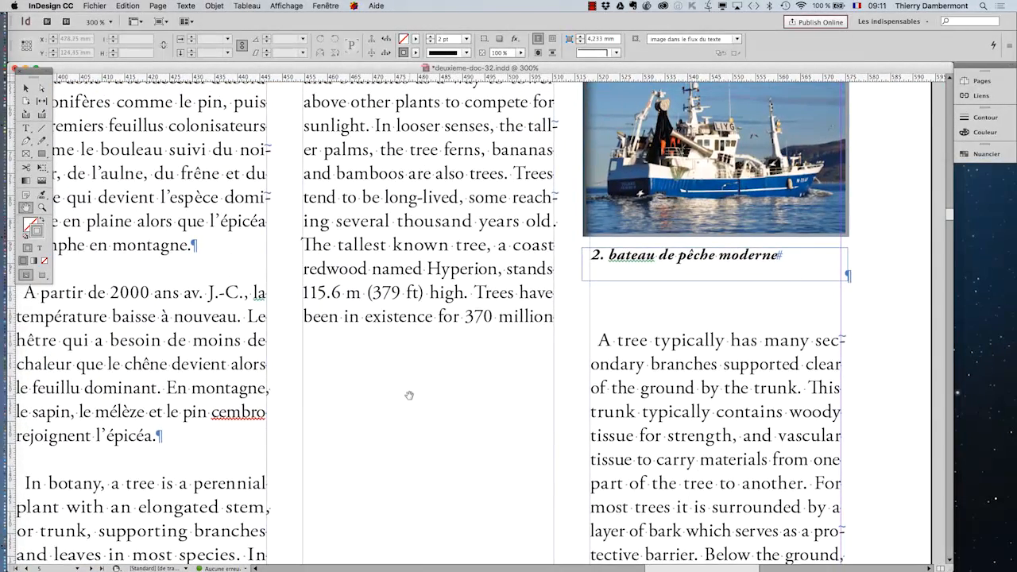
pyautogui.scroll(-2, 457, 330)
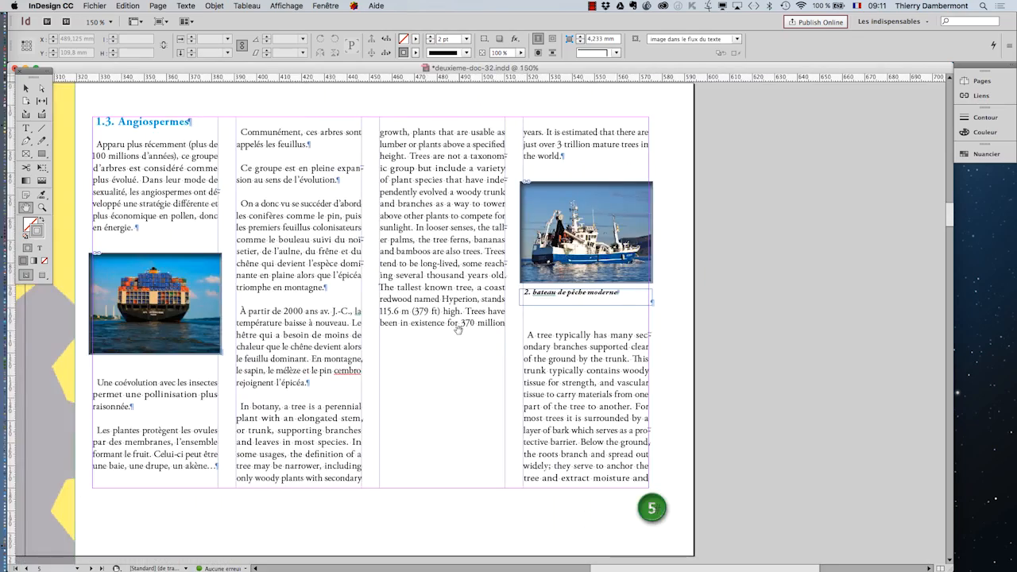
pyautogui.moveTo(363, 347); pyautogui.dragTo(646, 318)
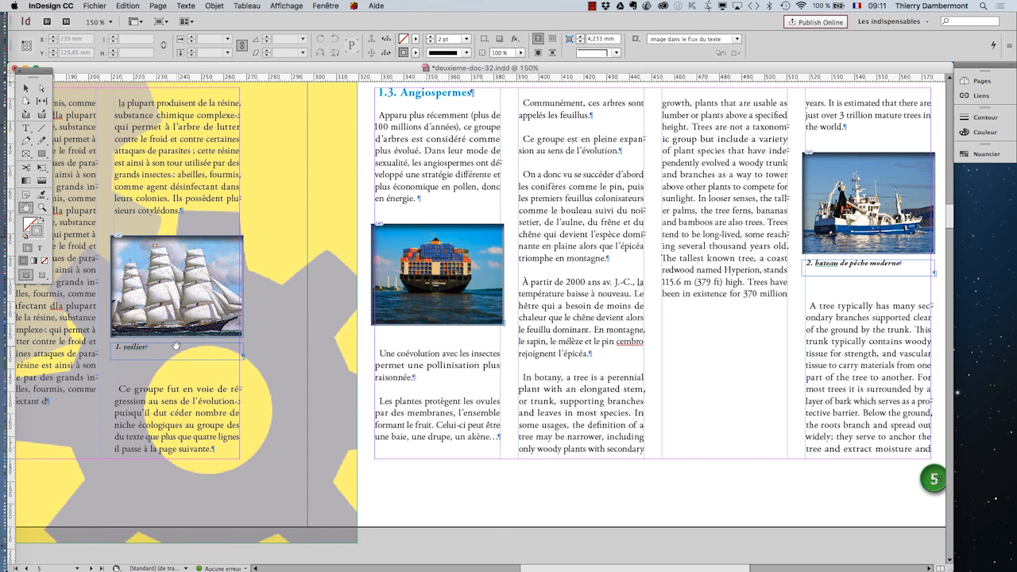
pyautogui.scroll(2, 175, 346)
pyautogui.moveTo(165, 344); pyautogui.dragTo(381, 321)
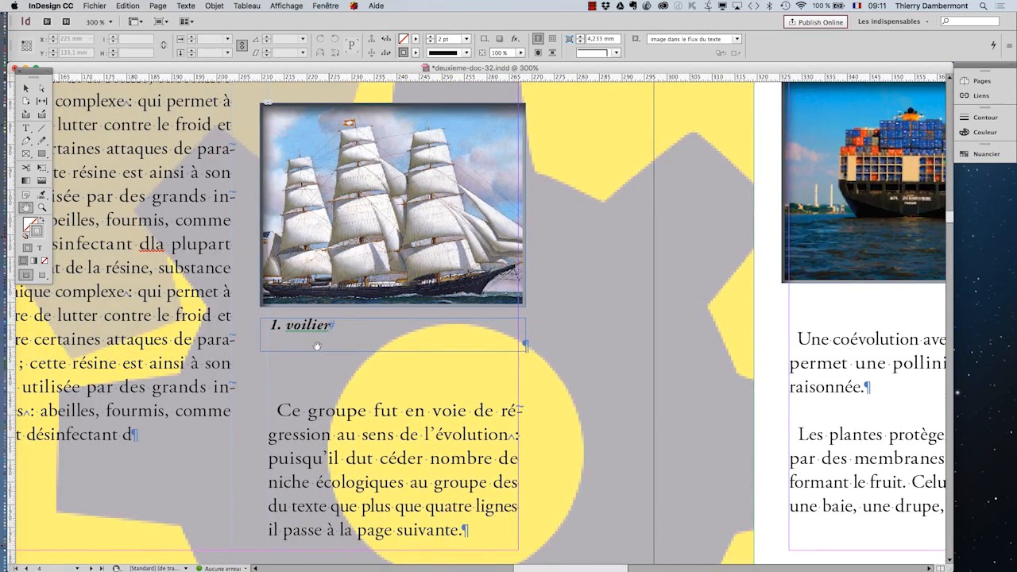
pyautogui.hscroll(5, 618, 352)
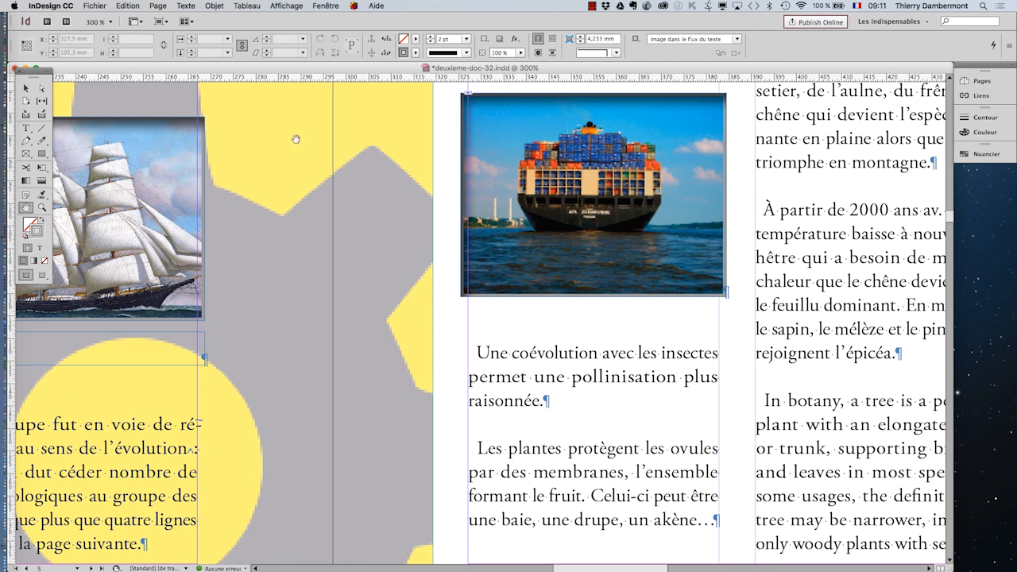
# Cut the container ship image out of the first text column on page 5
pyautogui.click(29, 91)
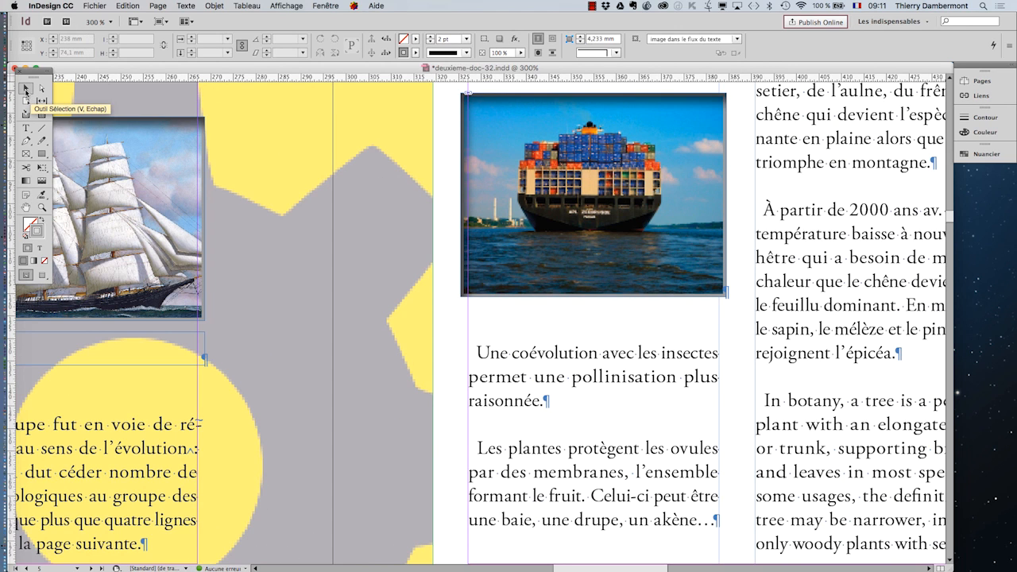
pyautogui.click(486, 194)
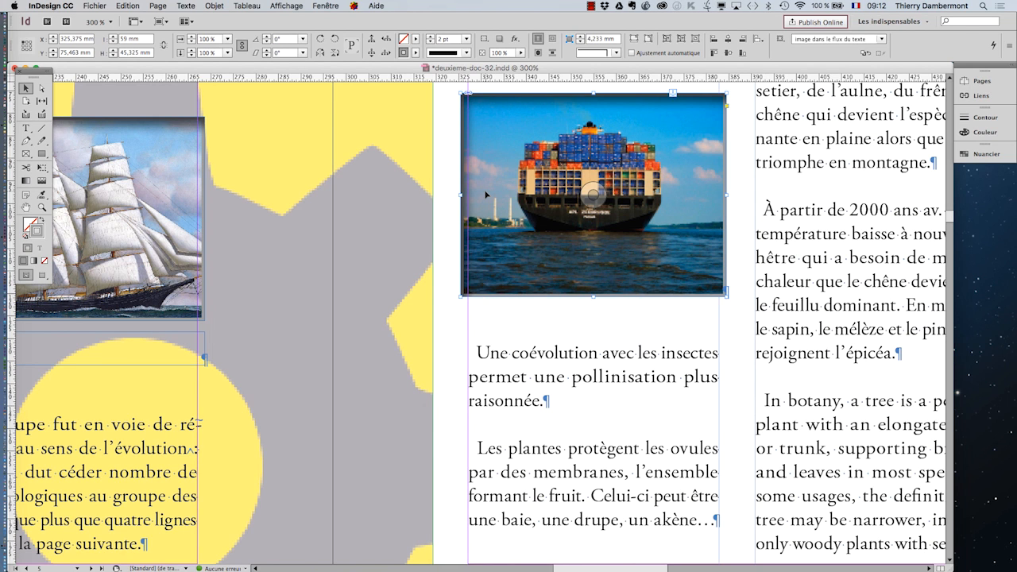
pyautogui.press('Delete')
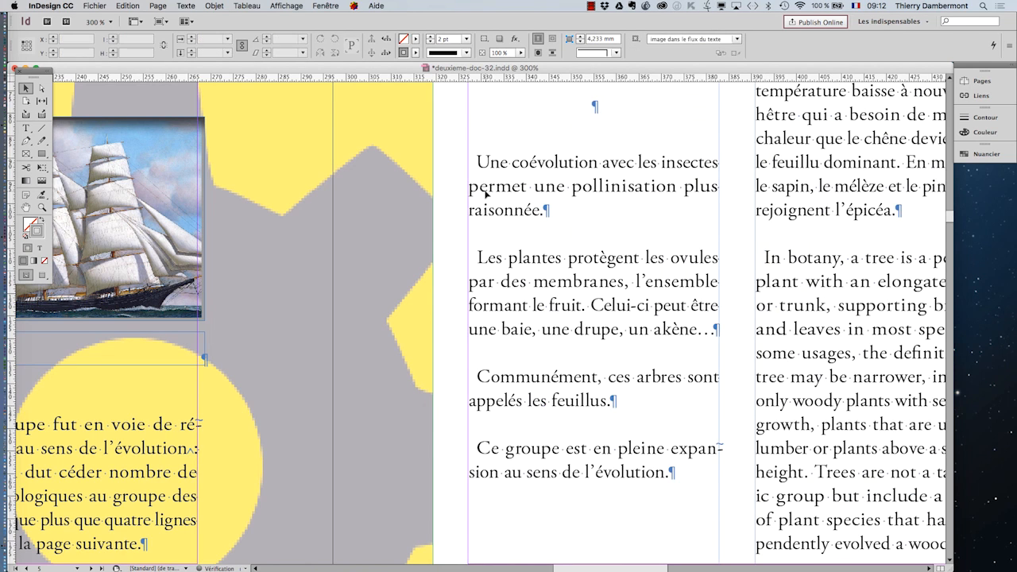
# Paste the container ship image on page 4 and move it onto the pasteboard beside the page
pyautogui.scroll(-3, 485, 194)
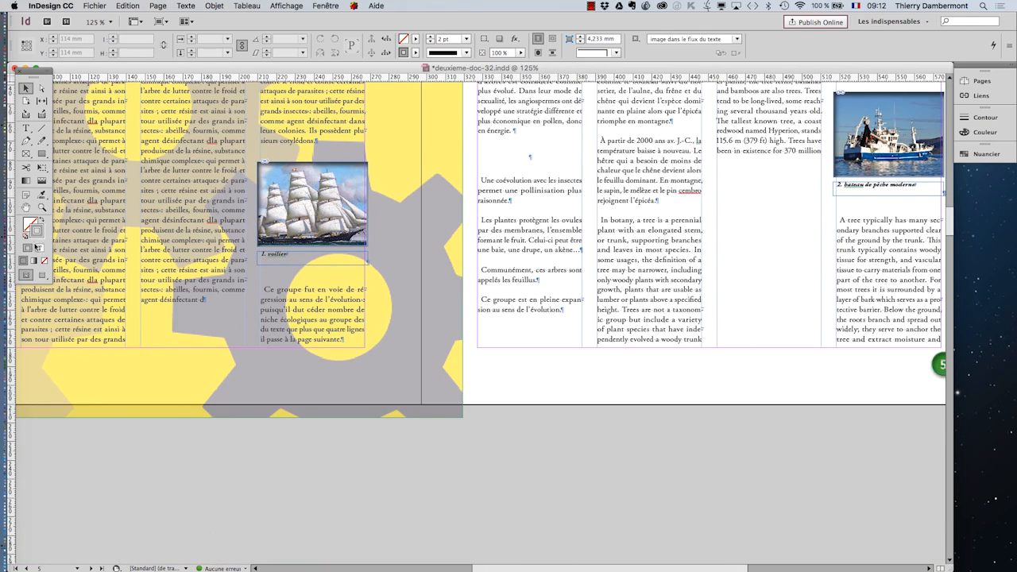
pyautogui.click(26, 208)
pyautogui.moveTo(169, 217); pyautogui.dragTo(696, 340)
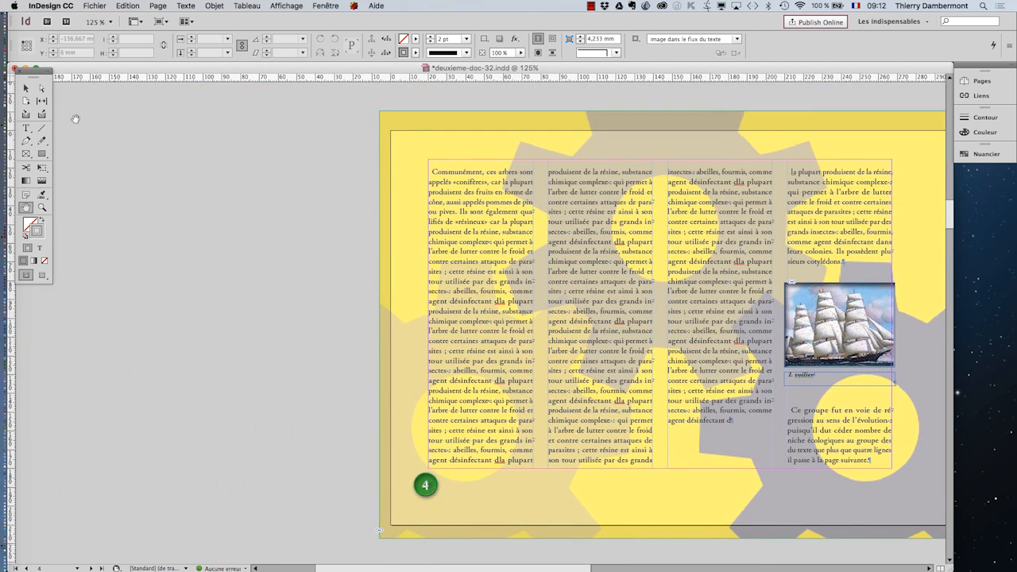
pyautogui.click(27, 88)
pyautogui.hotkey('ctrl', 'v')
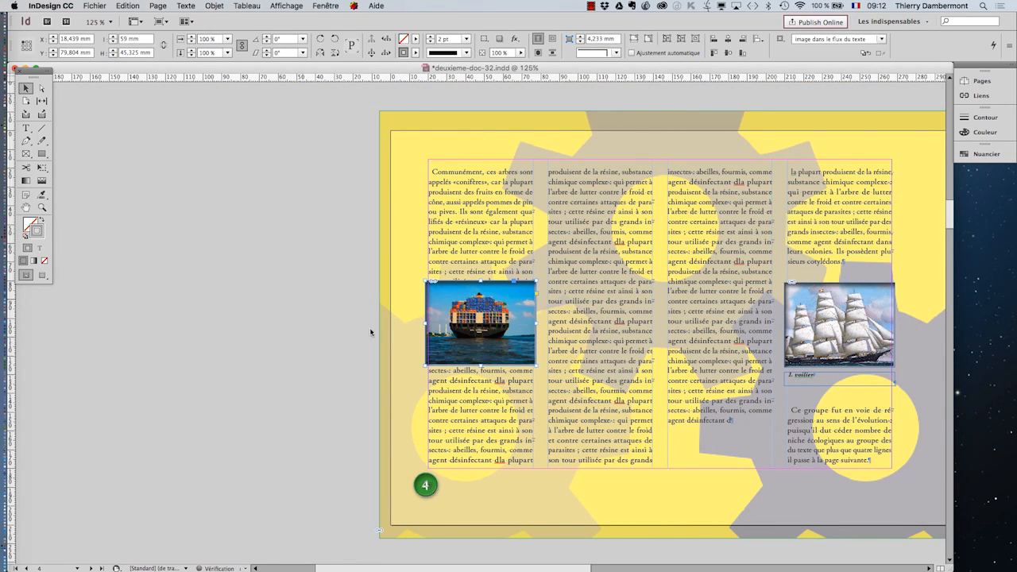
pyautogui.moveTo(445, 307); pyautogui.dragTo(237, 225)
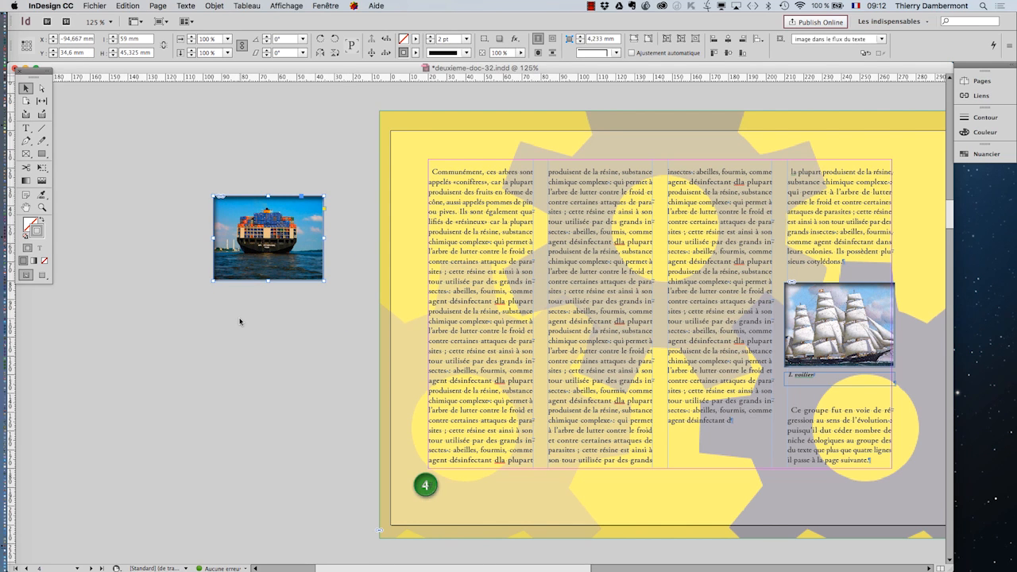
pyautogui.click(241, 323)
# Copy the sailing ship group with its caption and place the duplicate on the pasteboard below the container ship image
pyautogui.click(824, 339)
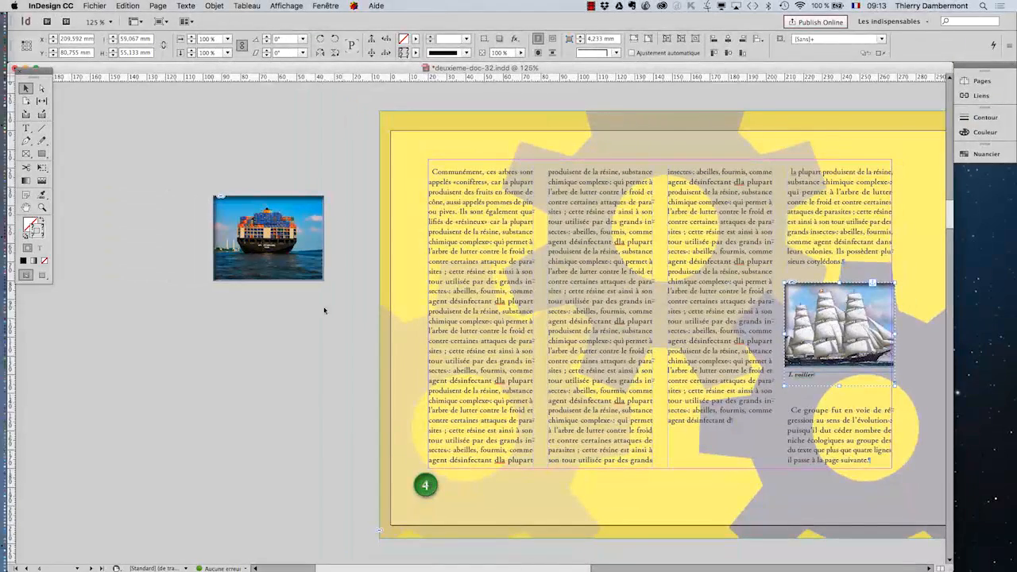
pyautogui.click(247, 321)
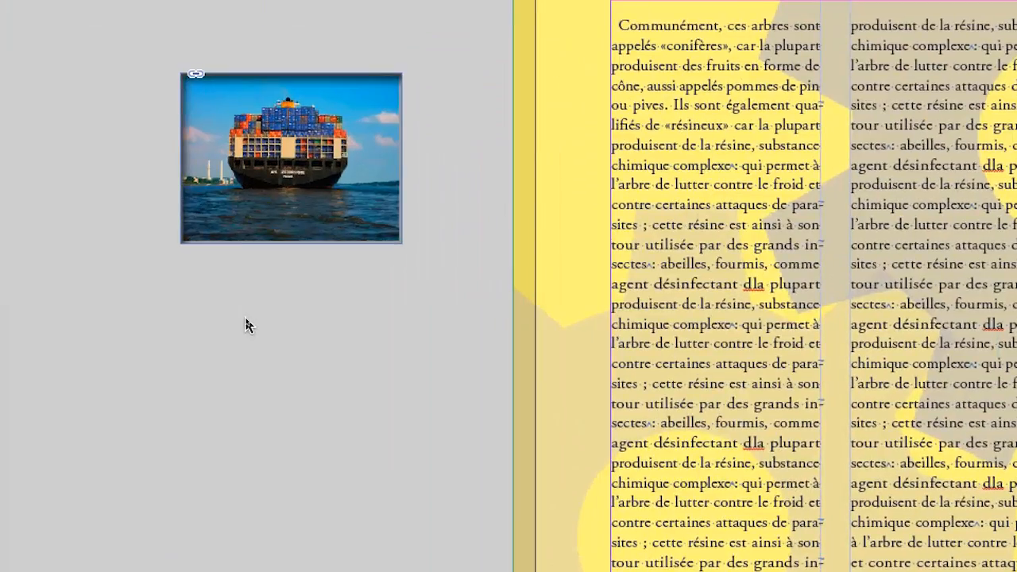
pyautogui.press('super+v')
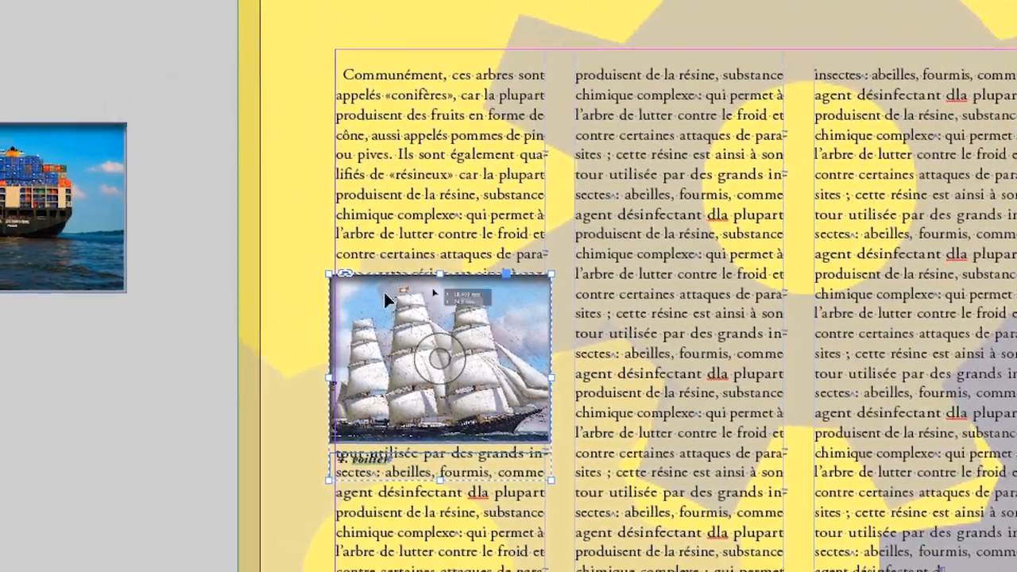
pyautogui.moveTo(659, 243); pyautogui.dragTo(161, 331)
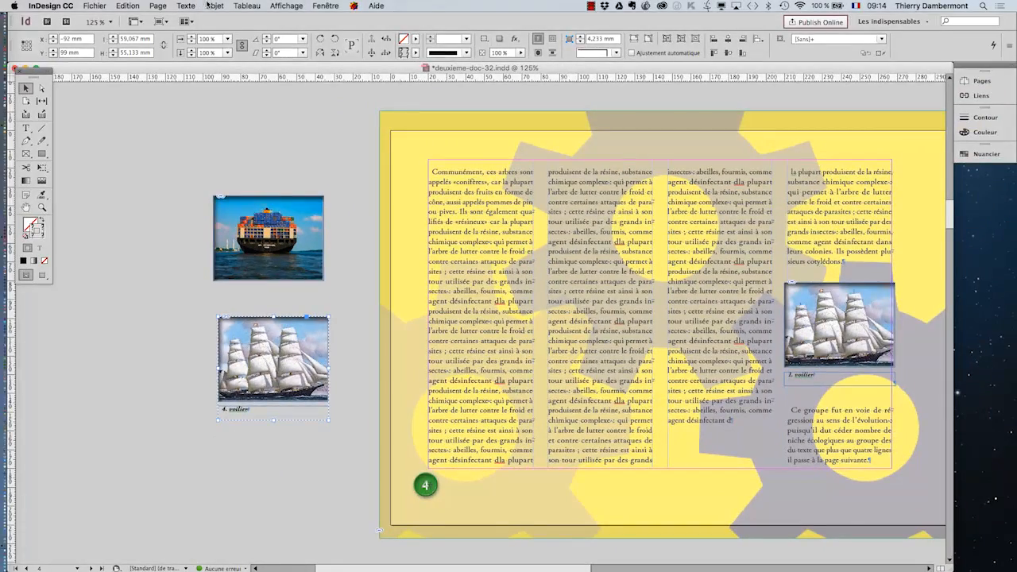
# Ungroup the duplicated sailing ship image and its caption on the pasteboard, then deselect them
pyautogui.click(210, 6)
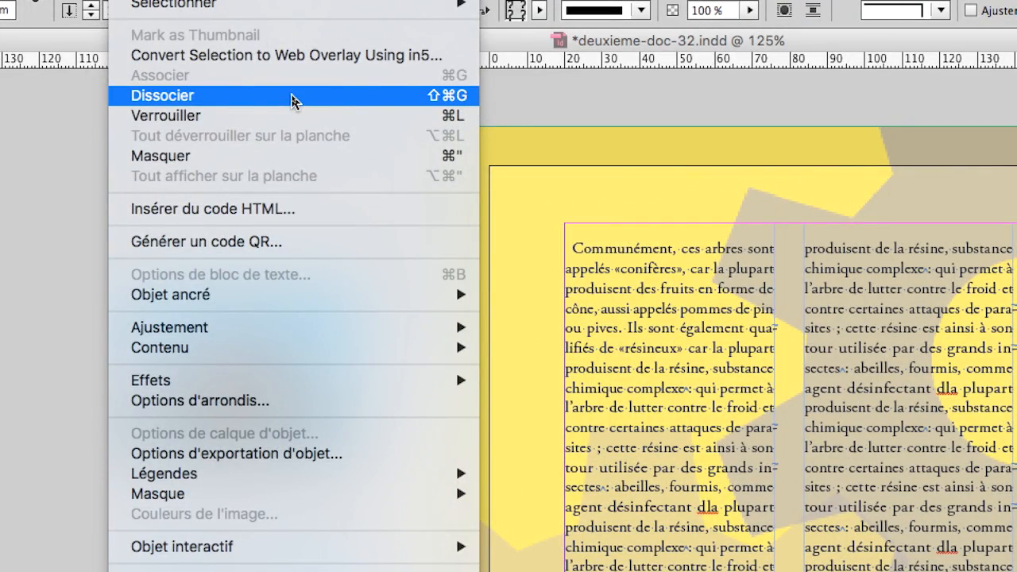
pyautogui.click(292, 97)
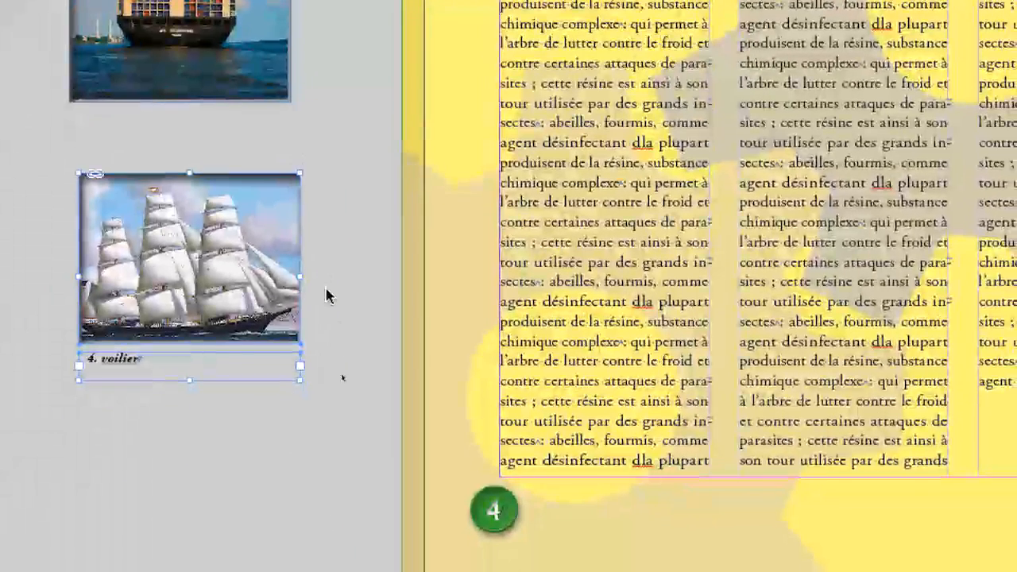
pyautogui.click(288, 443)
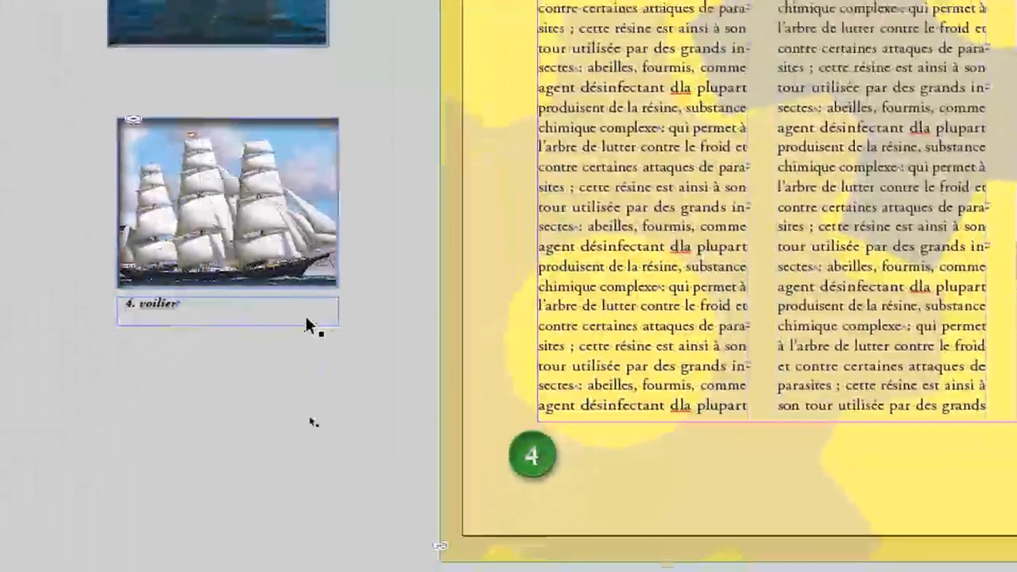
# Duplicate the ungrouped voilier caption frame and place the copy directly beneath the container ship image
pyautogui.moveTo(269, 308); pyautogui.dragTo(259, 121)
pyautogui.moveTo(288, 257); pyautogui.dragTo(287, 234)
pyautogui.hotkey('ctrl', 'z')
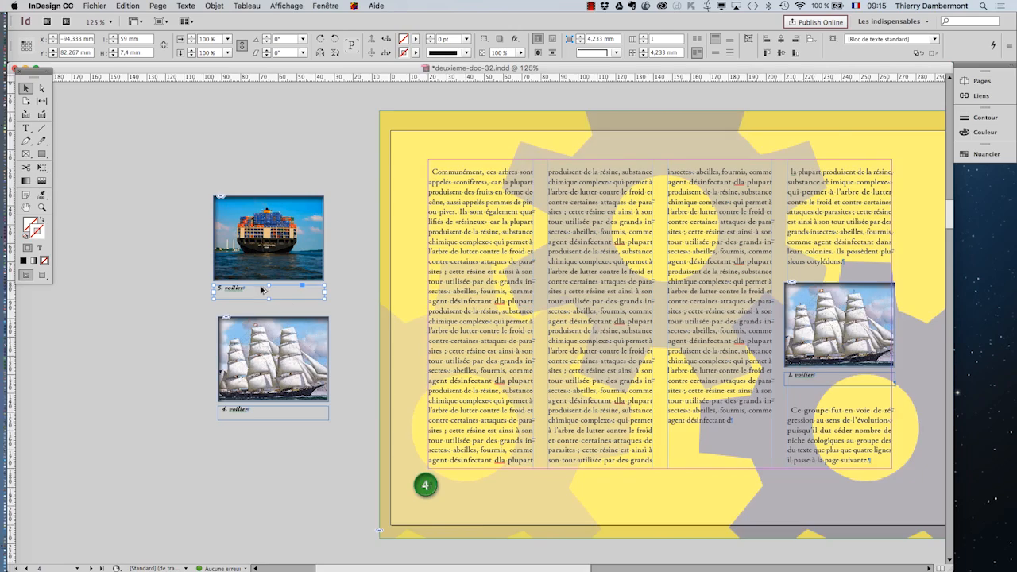
# Replace the word "voilier" in the caption beneath the container ship image with "porte-containers"
pyautogui.scroll(4, 261, 287)
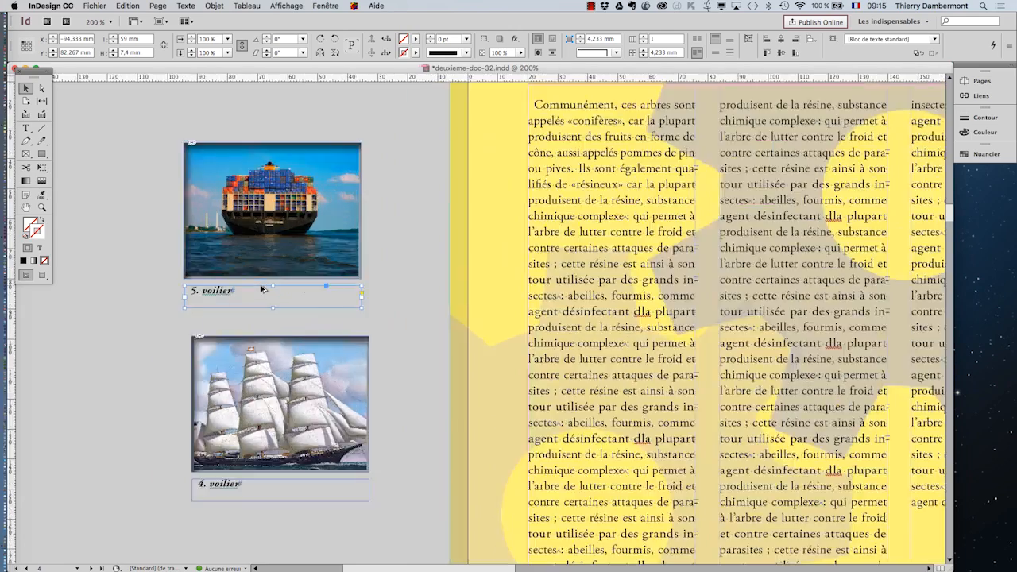
pyautogui.click(30, 131)
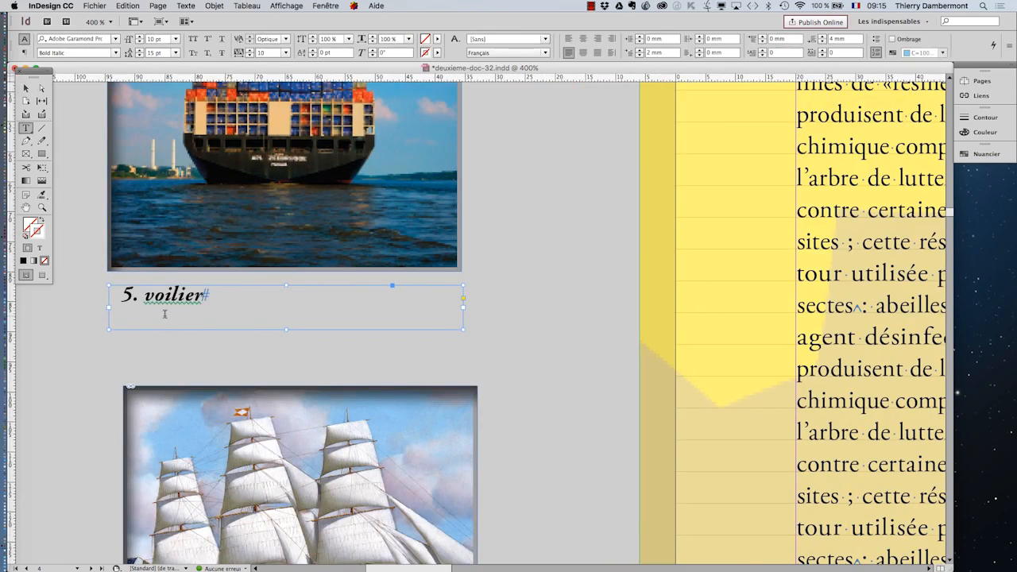
pyautogui.moveTo(143, 294); pyautogui.dragTo(203, 295)
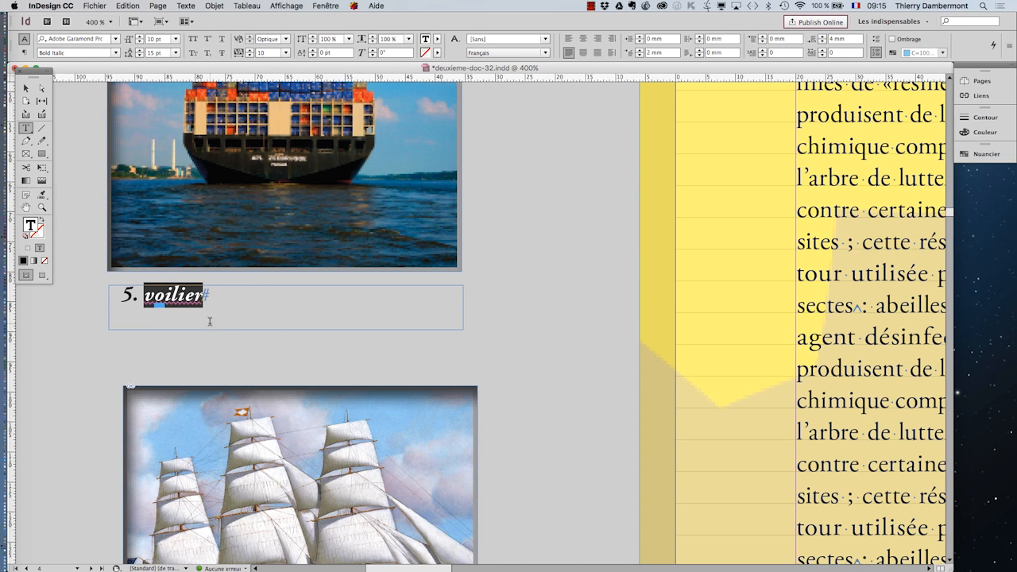
pyautogui.write('porte')
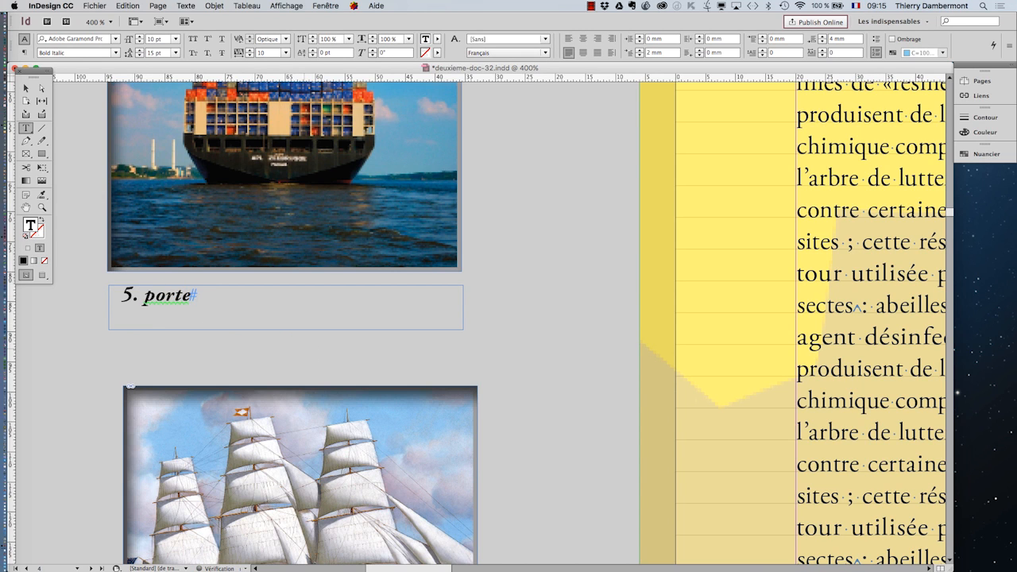
pyautogui.write('-containers')
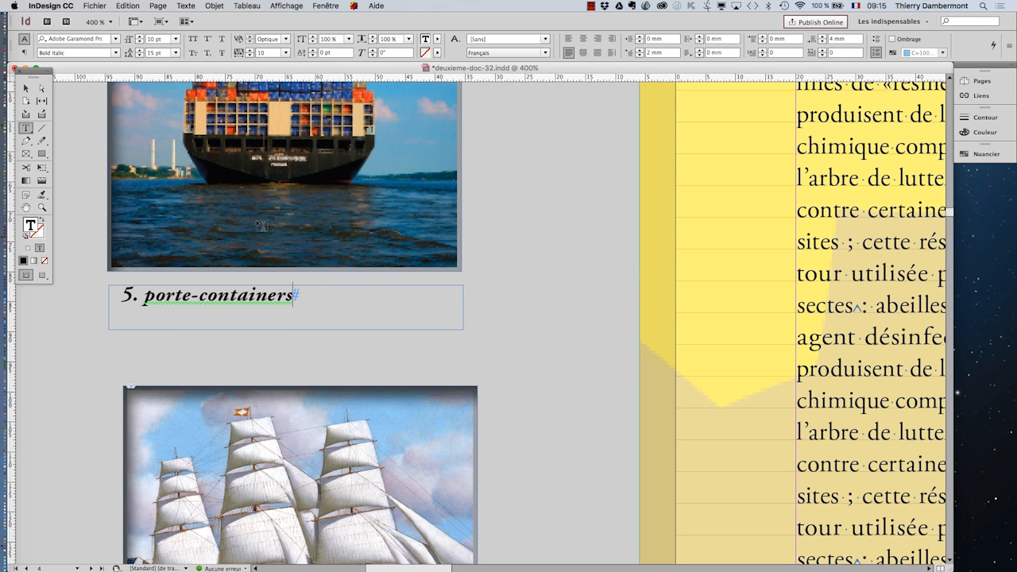
# Move the porte-containers caption frame slightly closer to the container ship image and nearer its left edge
pyautogui.click(26, 89)
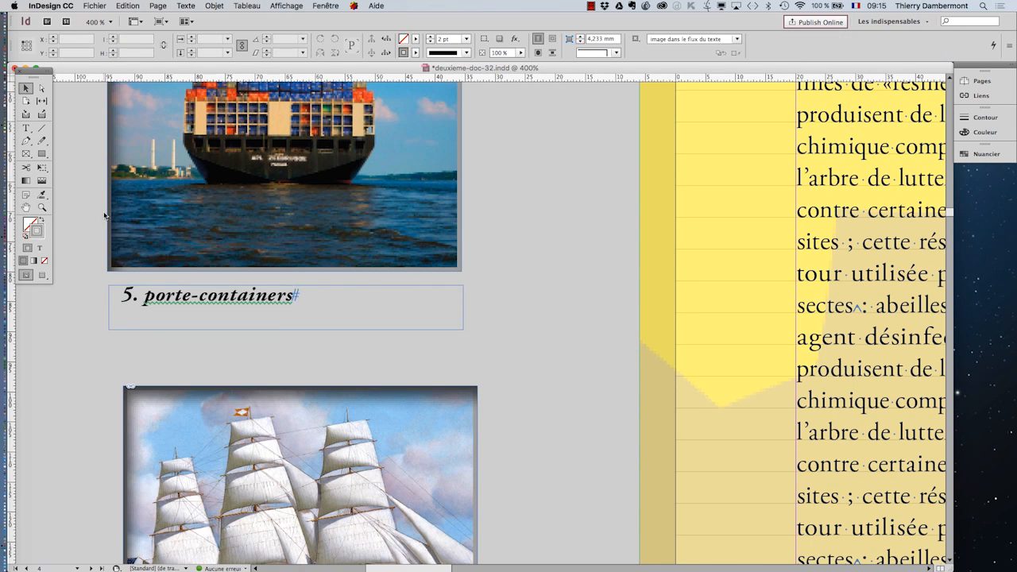
pyautogui.moveTo(89, 220); pyautogui.dragTo(178, 322)
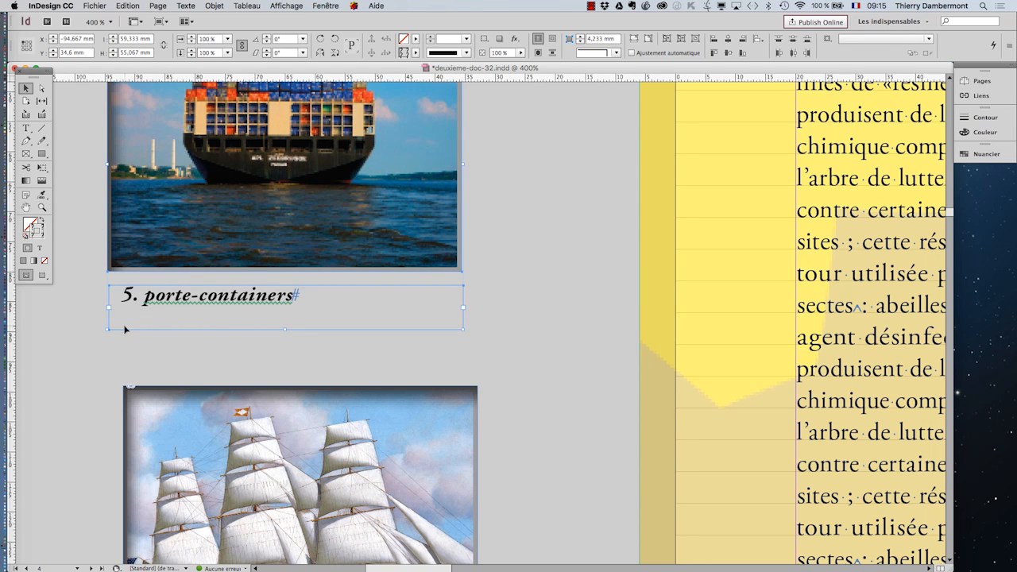
pyautogui.click(214, 316)
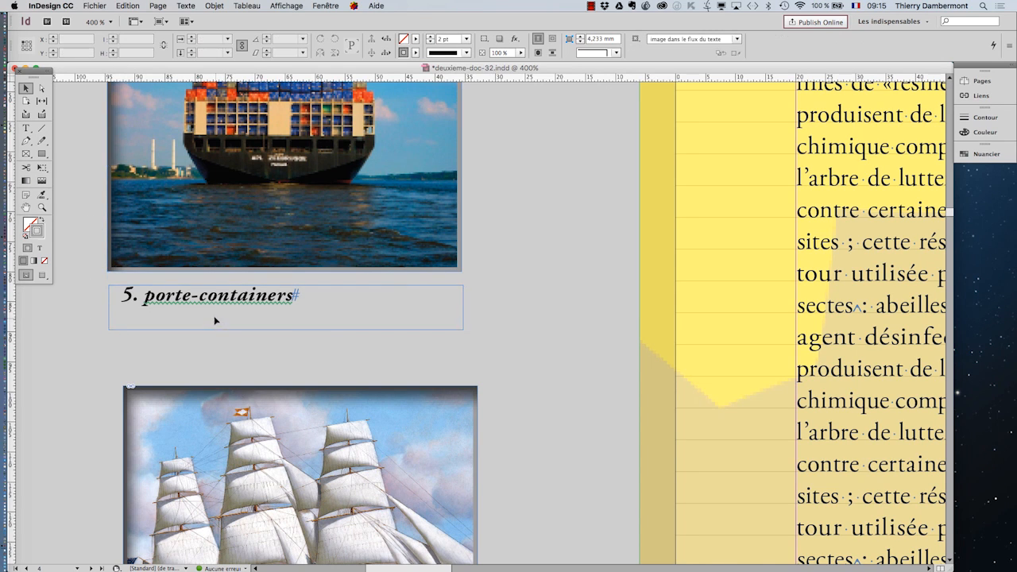
pyautogui.moveTo(213, 315); pyautogui.dragTo(215, 319)
# Group the container ship image with its porte-containers caption on the pasteboard
pyautogui.scroll(-5, 210, 425)
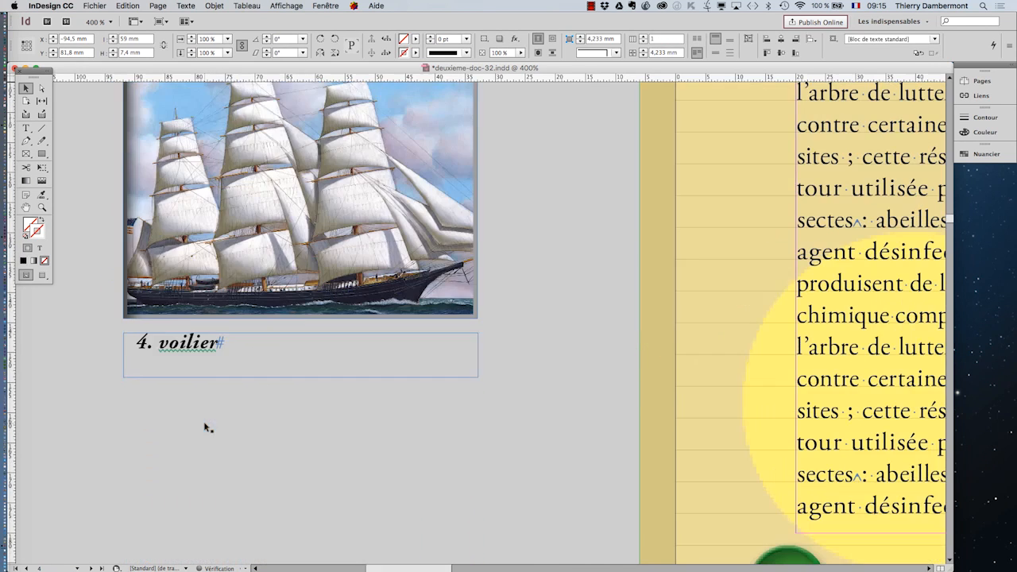
pyautogui.scroll(2, 206, 409)
pyautogui.scroll(5, 205, 403)
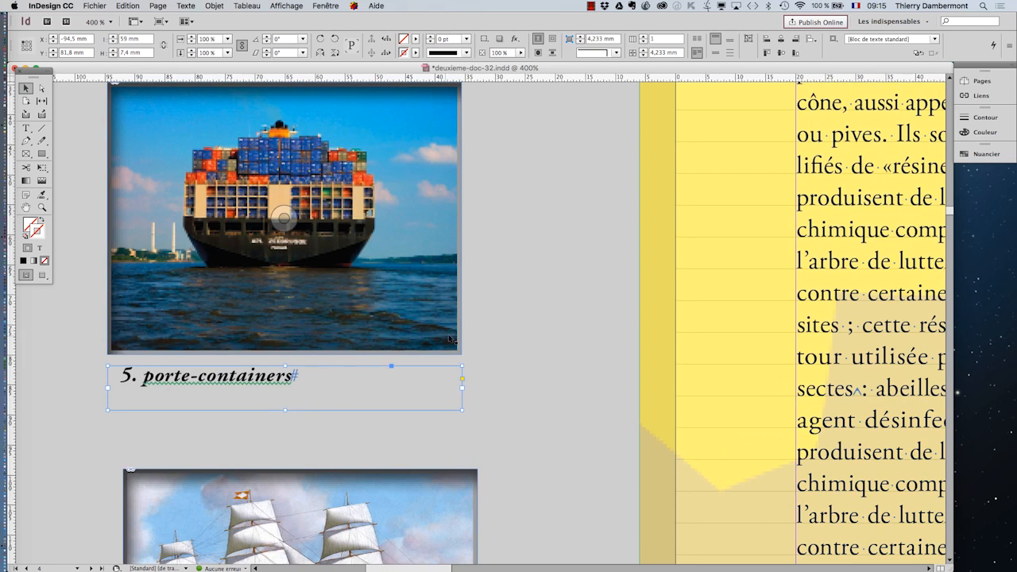
pyautogui.moveTo(486, 321); pyautogui.dragTo(413, 373)
pyautogui.click(214, 6)
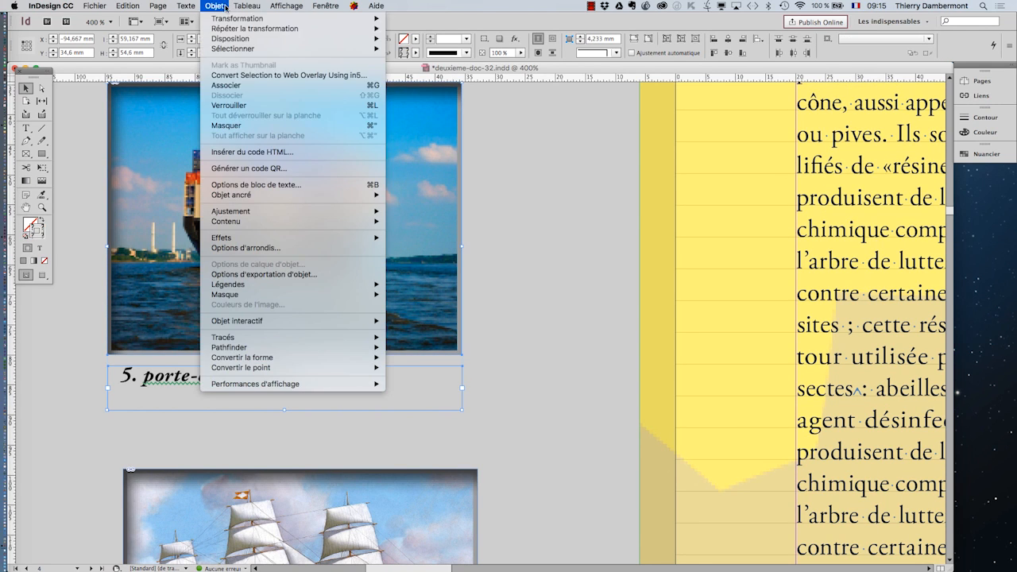
pyautogui.click(247, 84)
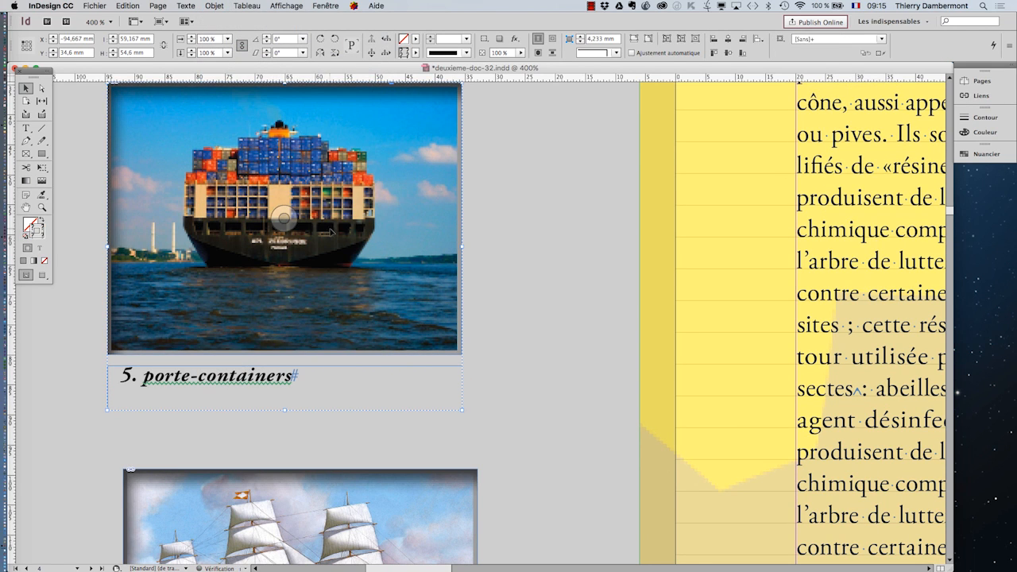
# Cut the container ship group and paste it into the empty centred paragraph above "Une coévolution avec les insectes" on page 5
pyautogui.press('BackSpace')
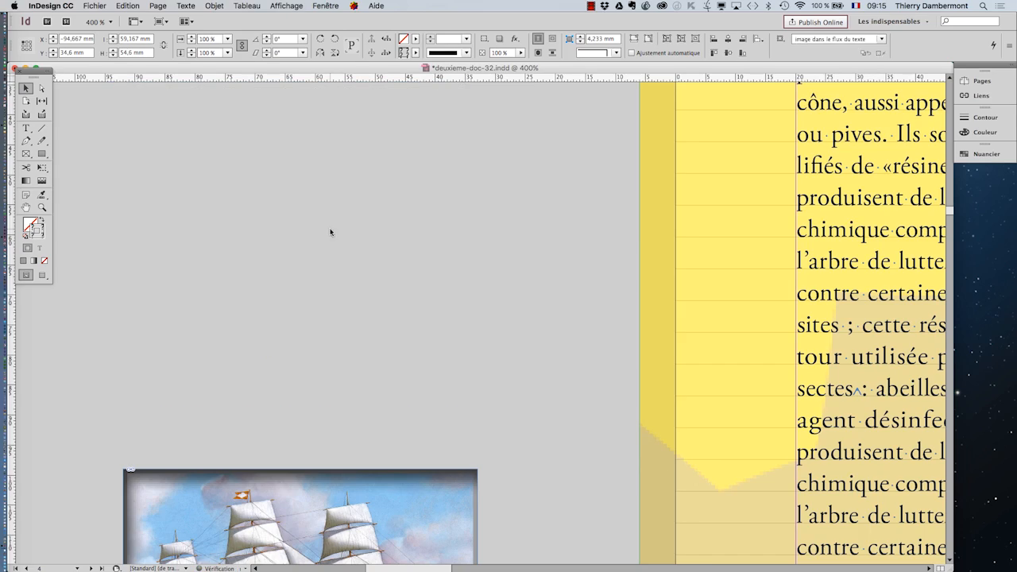
pyautogui.press('super+minus')
pyautogui.press('super+minus')
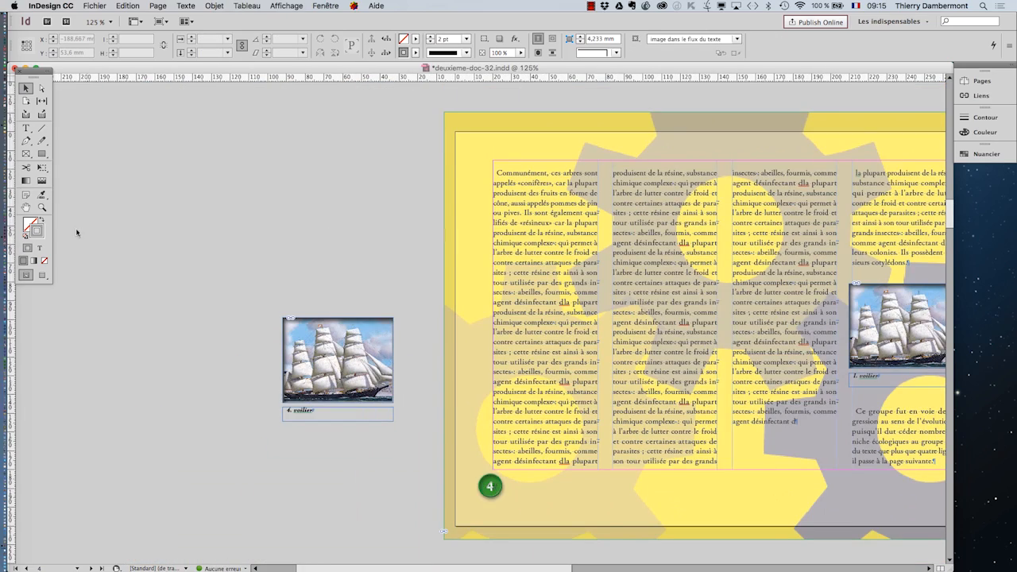
pyautogui.click(26, 207)
pyautogui.moveTo(495, 273); pyautogui.dragTo(191, 243)
pyautogui.moveTo(716, 267); pyautogui.dragTo(504, 254)
pyautogui.scroll(3, 668, 233)
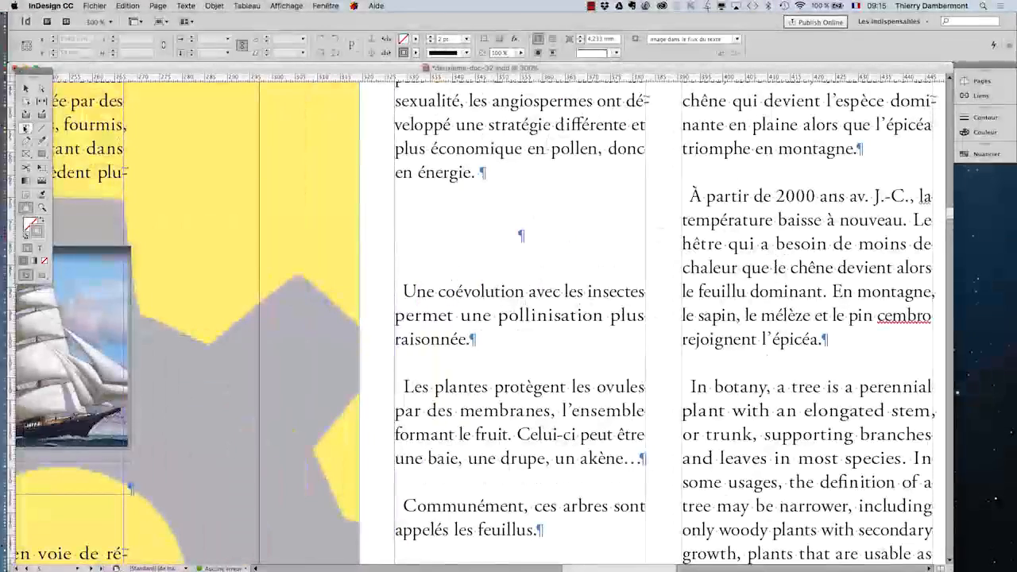
pyautogui.press('t')
pyautogui.click(520, 234)
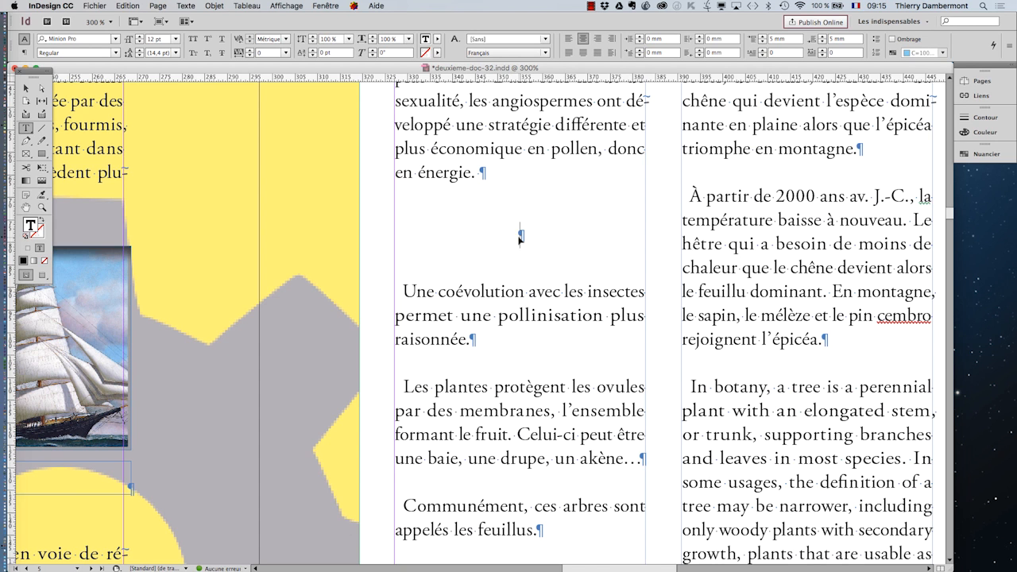
pyautogui.press('super+v')
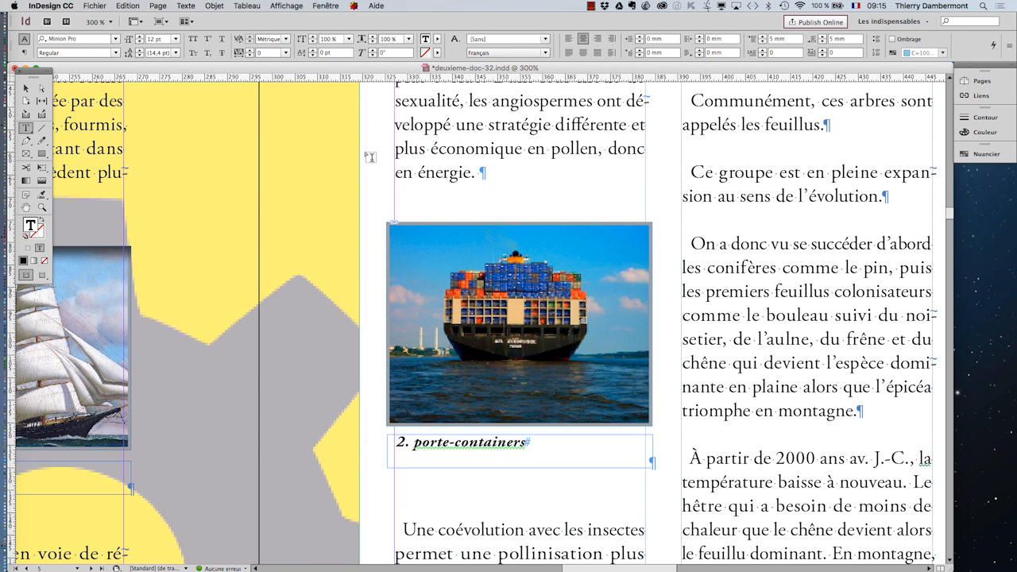
# Examine the paragraph style of the line that holds the anchored container ship group, widening the style list to read the full names
pyautogui.click(25, 88)
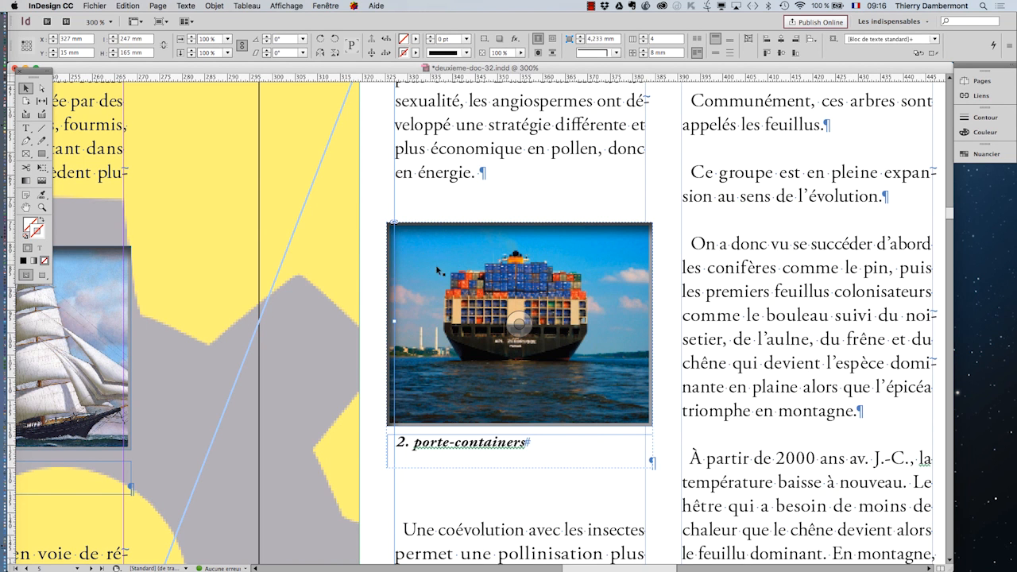
pyautogui.scroll(-1, 487, 339)
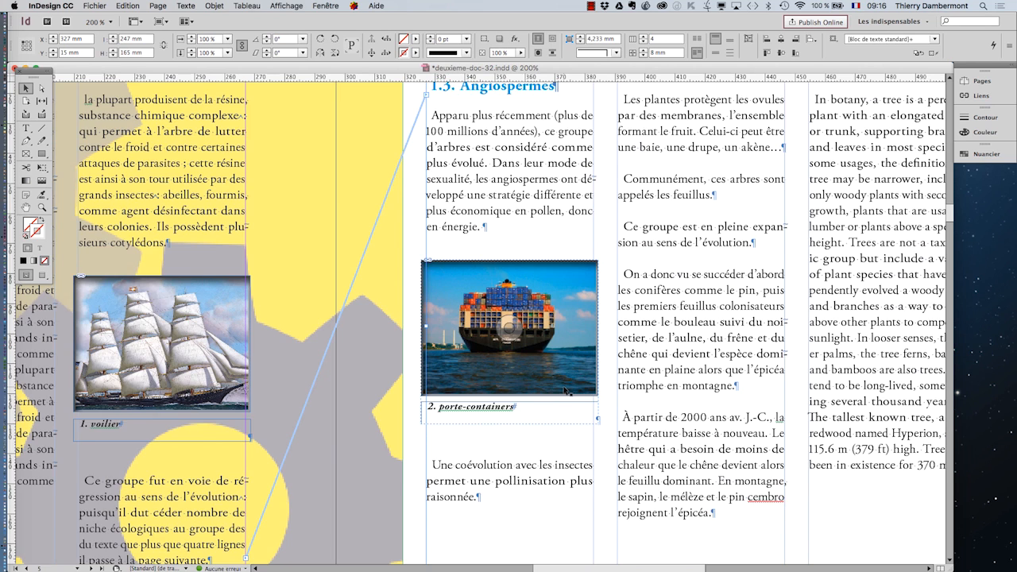
pyautogui.scroll(2, 565, 391)
pyautogui.click(26, 128)
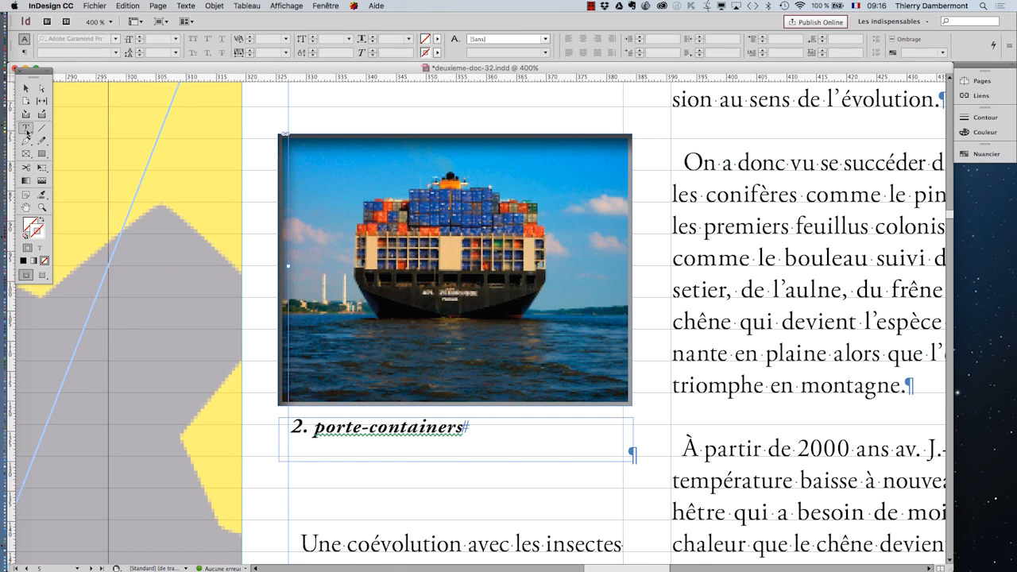
pyautogui.click(303, 543)
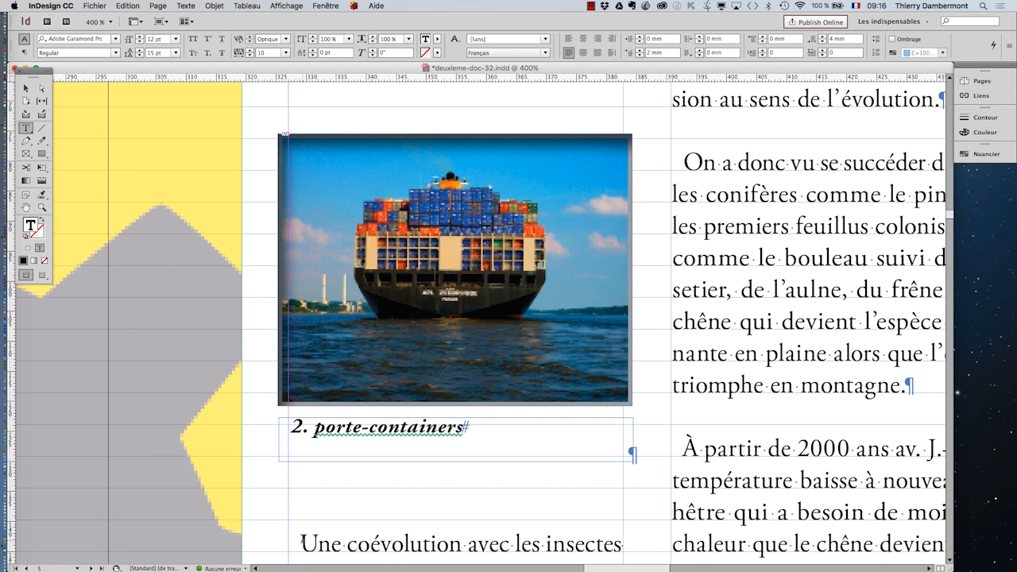
pyautogui.press('Left')
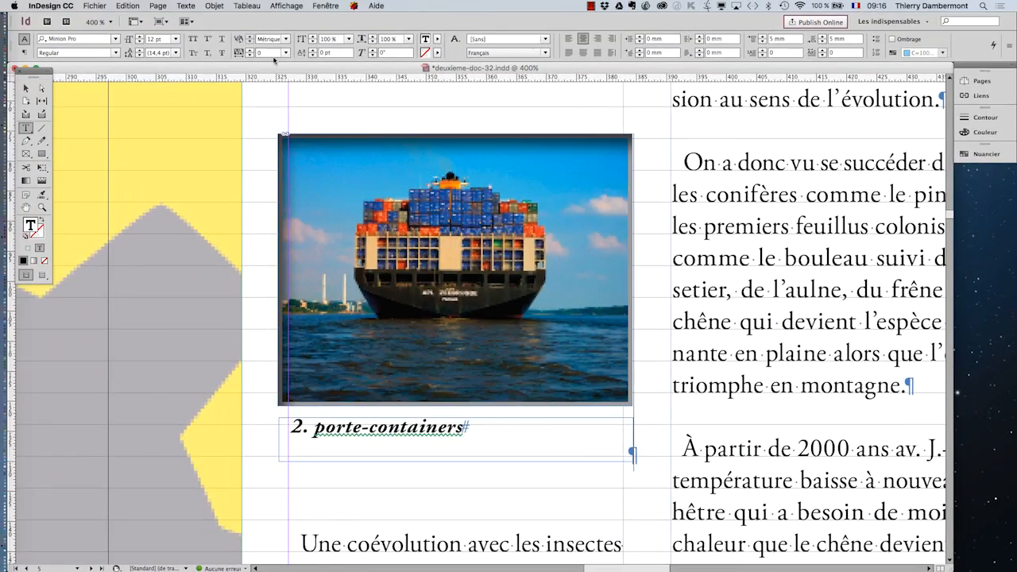
pyautogui.click(189, 5)
pyautogui.click(218, 121)
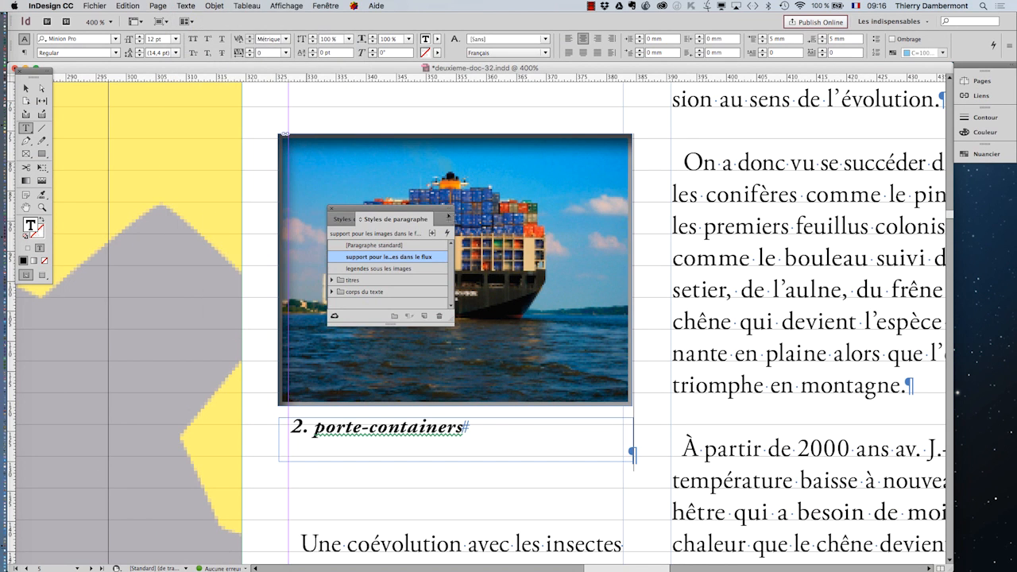
pyautogui.moveTo(403, 215); pyautogui.dragTo(243, 140)
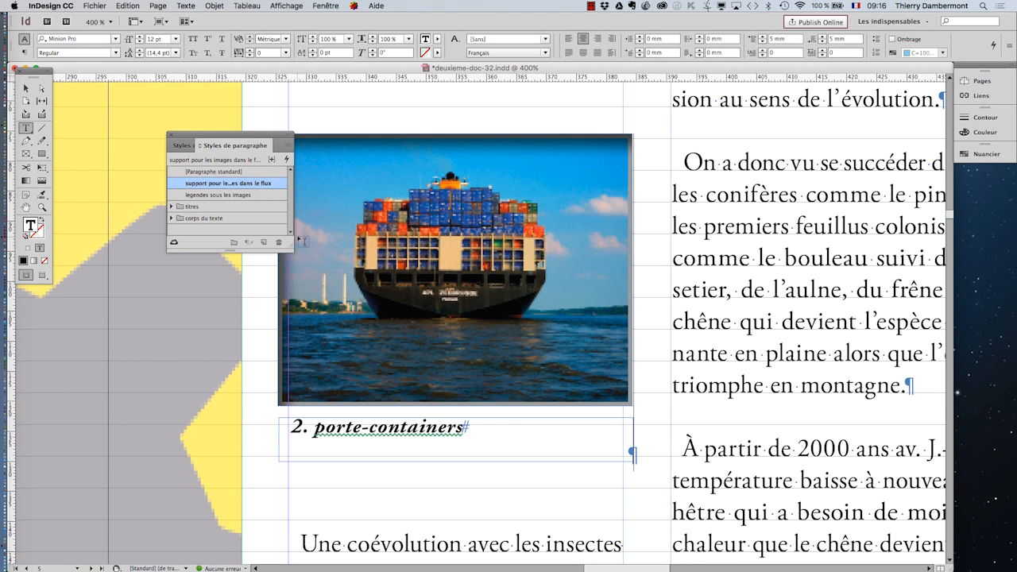
pyautogui.moveTo(289, 246); pyautogui.dragTo(482, 248)
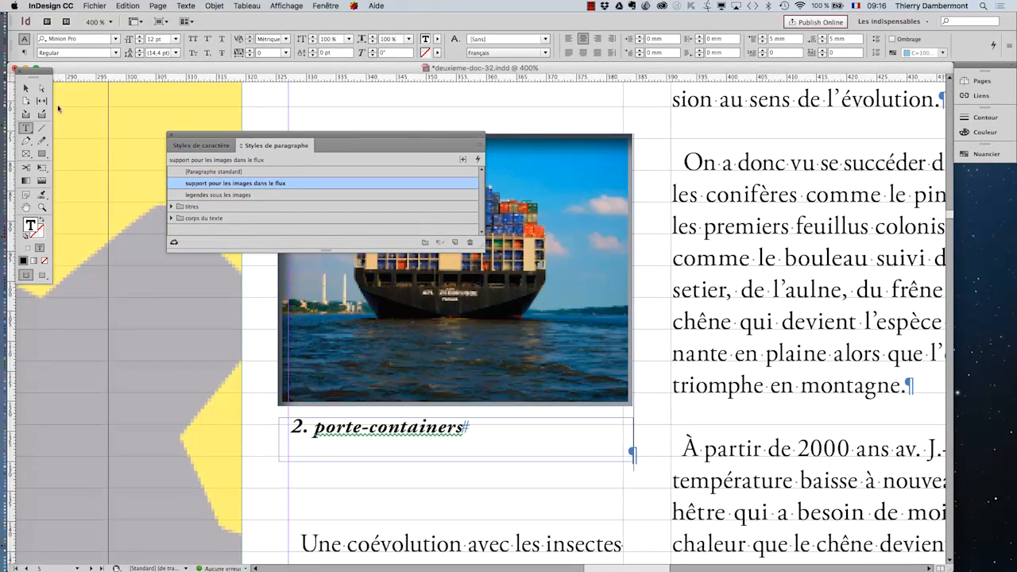
# Select the container ship image inside its group and examine its object style, keeping both style lists clear of the image
pyautogui.click(26, 88)
pyautogui.click(455, 270)
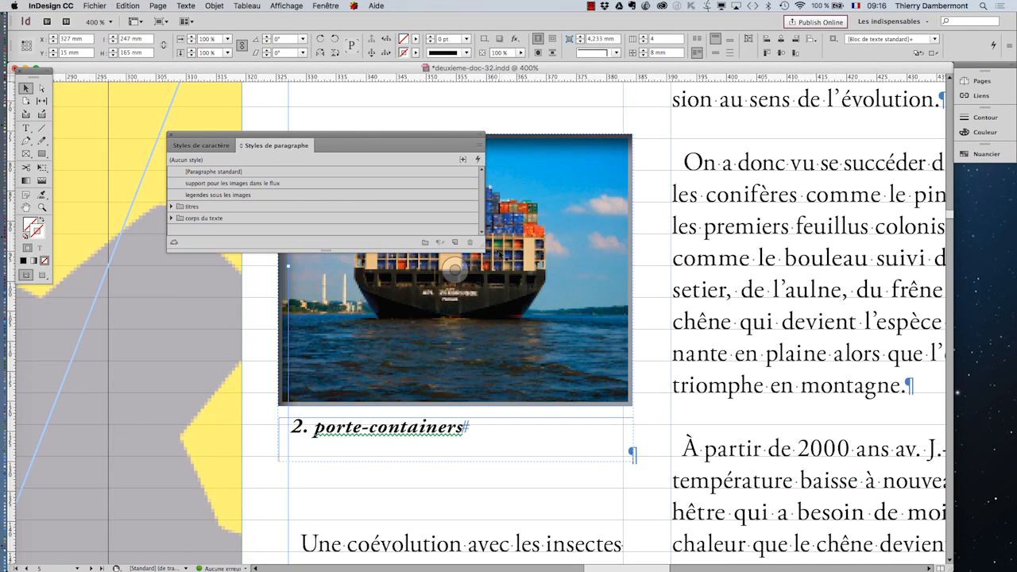
pyautogui.click(560, 216)
pyautogui.doubleClick(559, 216)
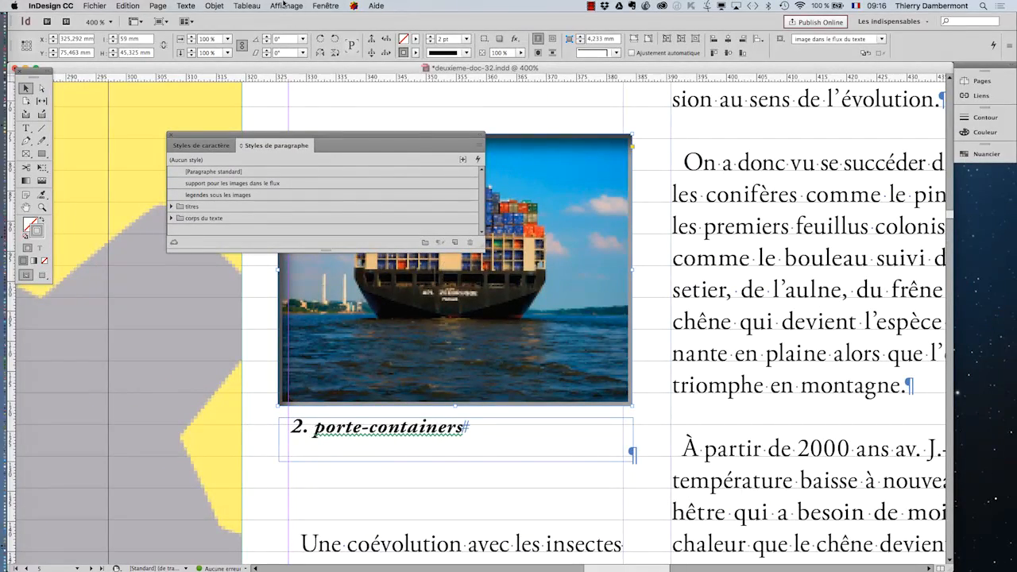
pyautogui.click(330, 5)
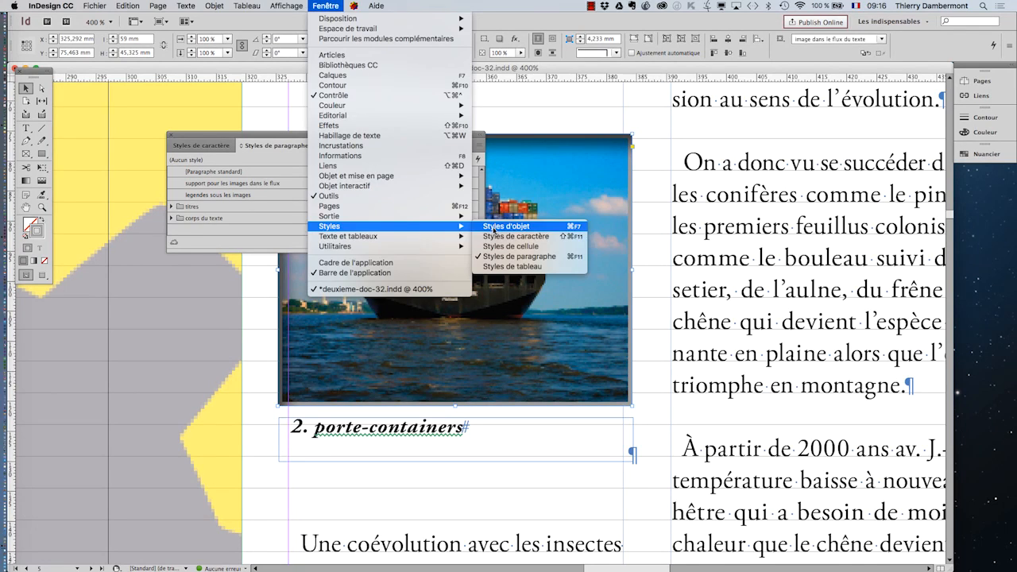
pyautogui.click(496, 230)
pyautogui.moveTo(415, 204); pyautogui.dragTo(663, 205)
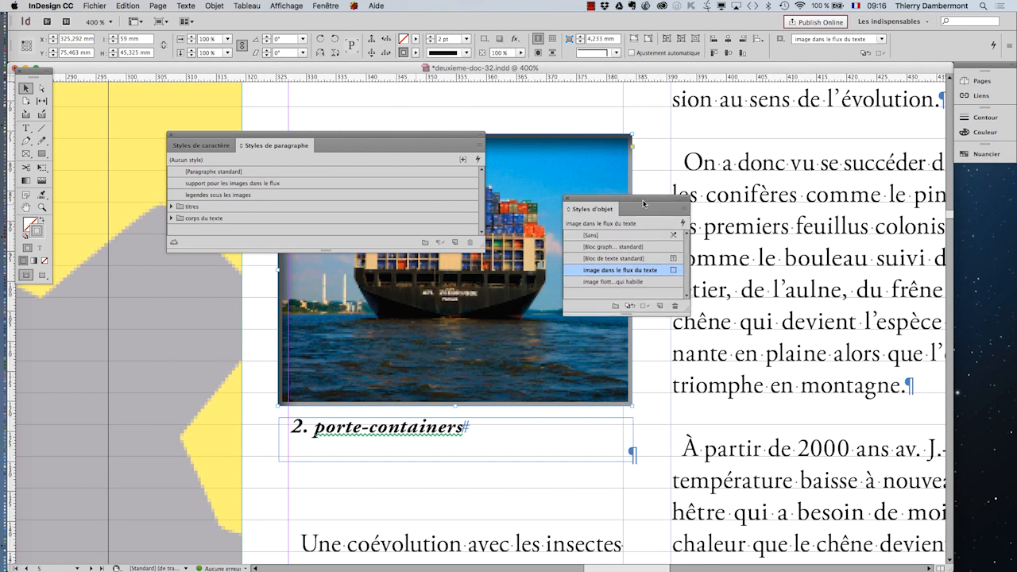
pyautogui.moveTo(697, 308); pyautogui.dragTo(861, 310)
pyautogui.moveTo(467, 139); pyautogui.dragTo(225, 306)
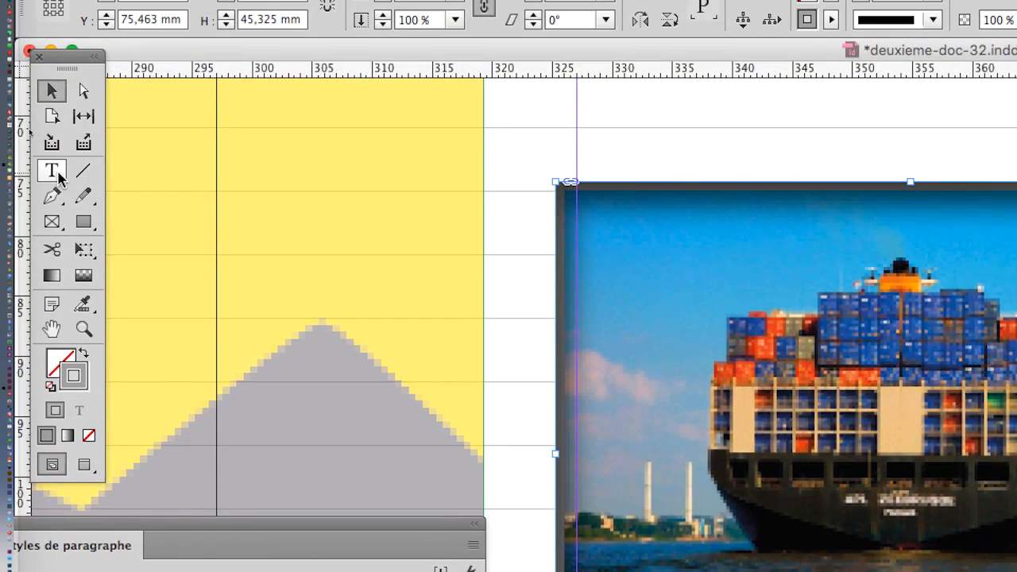
# Place the text cursor in the porte-containers caption and examine its paragraph style
pyautogui.click(58, 175)
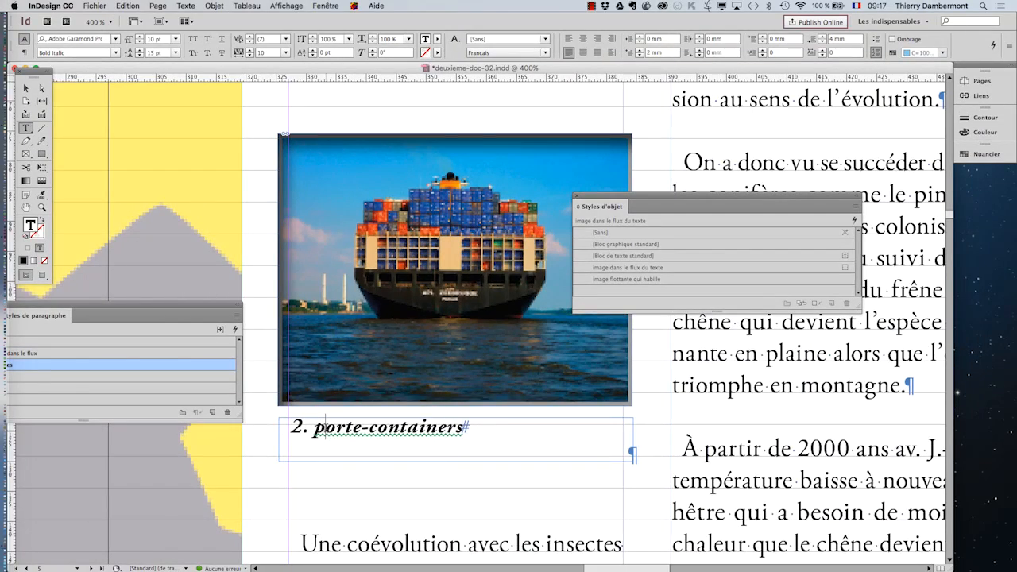
pyautogui.moveTo(181, 303); pyautogui.dragTo(311, 137)
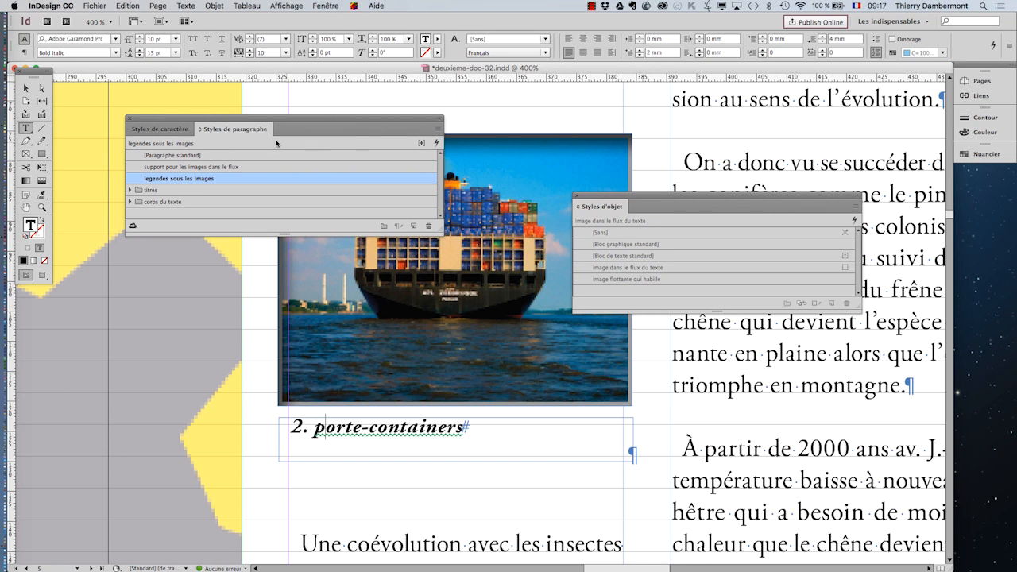
pyautogui.moveTo(199, 121); pyautogui.dragTo(161, 107)
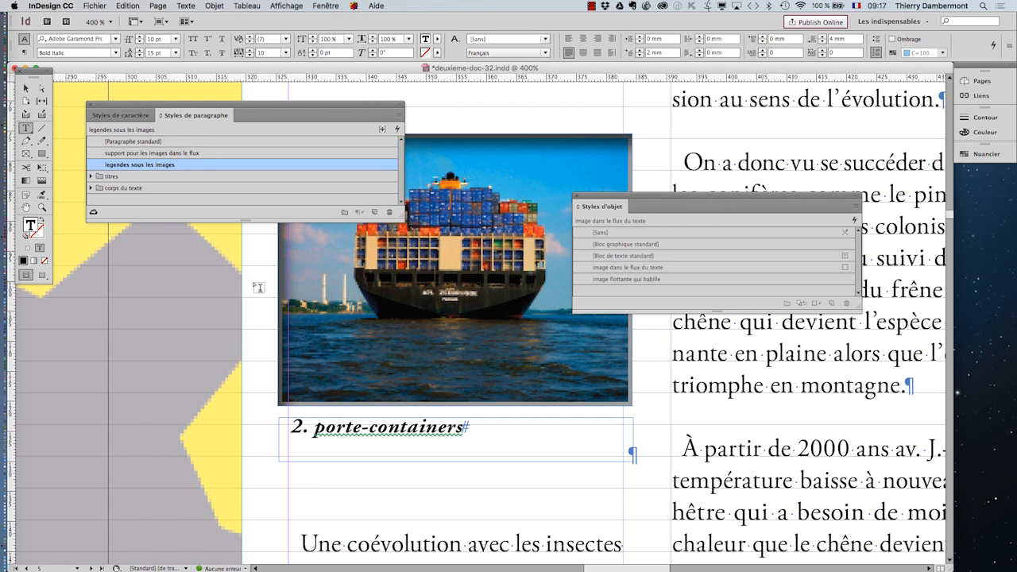
# Close the paragraph and object style lists and select the porte-containers caption frame
pyautogui.click(91, 104)
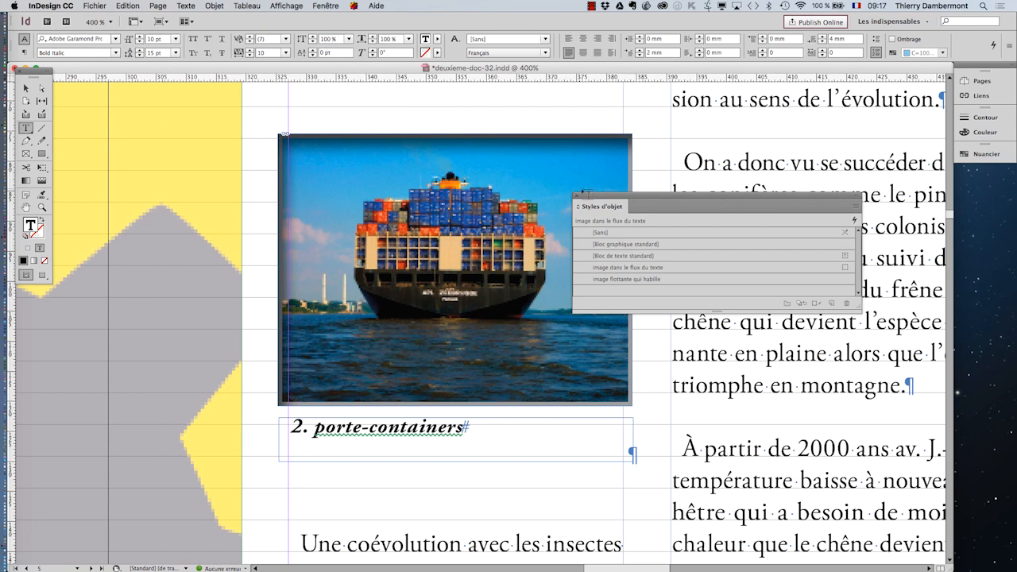
pyautogui.click(578, 197)
pyautogui.press('Escape')
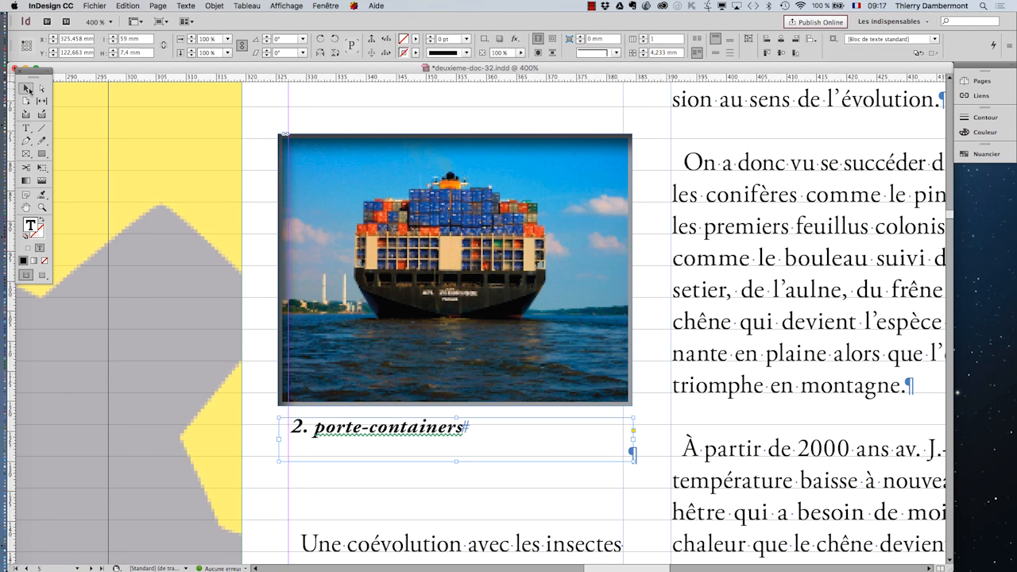
# Deselect the caption frame and examine the captioned ship images across pages 4 and 5, including the voilier group on the pasteboard
pyautogui.scroll(-2, 593, 401)
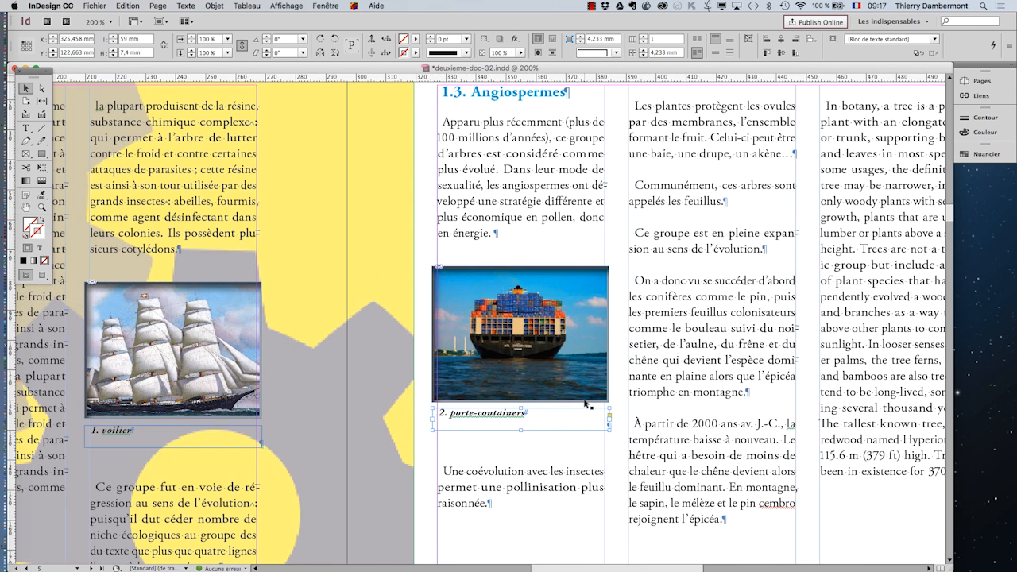
pyautogui.click(422, 474)
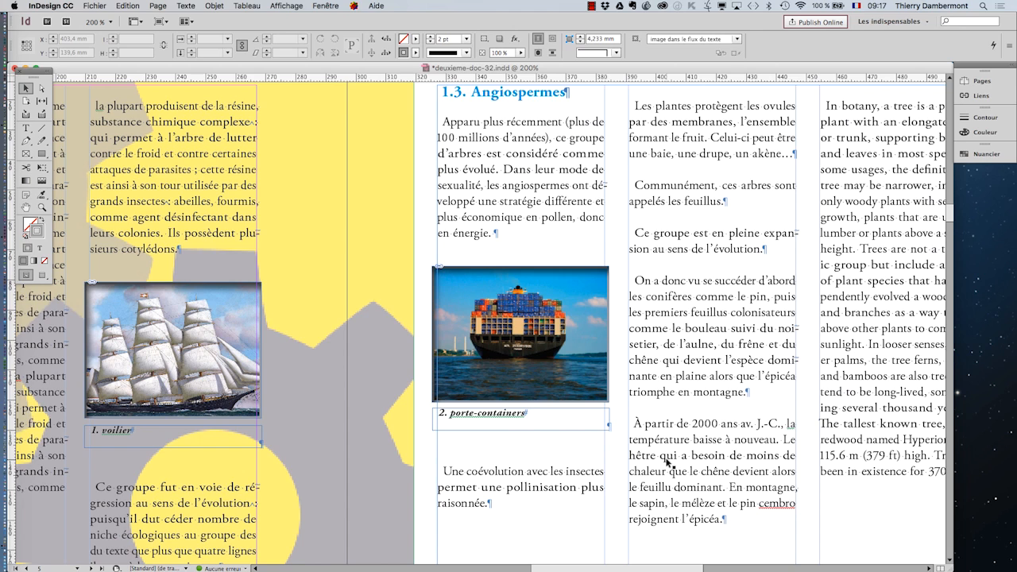
pyautogui.scroll(-1, 538, 368)
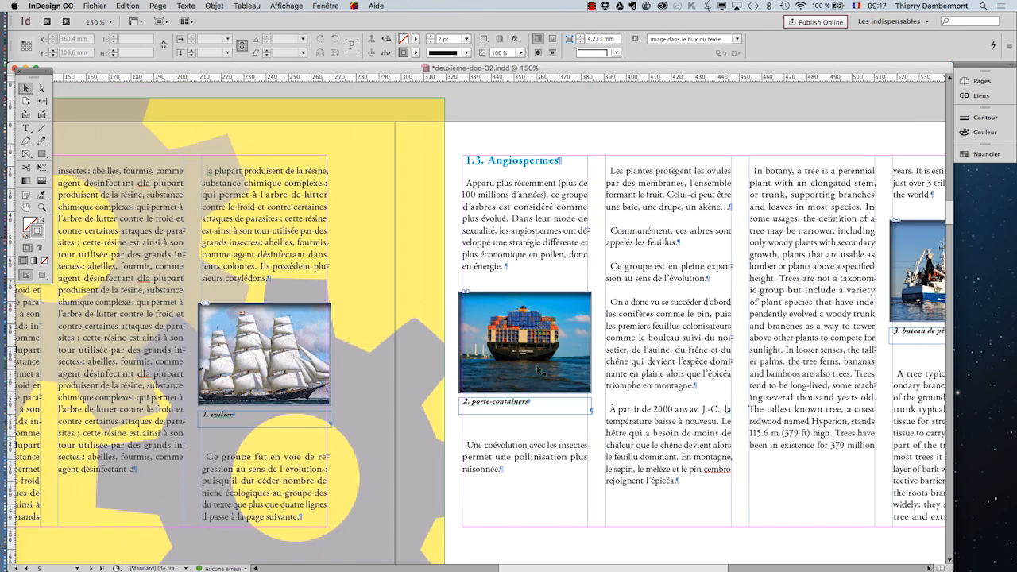
pyautogui.scroll(-1, 536, 365)
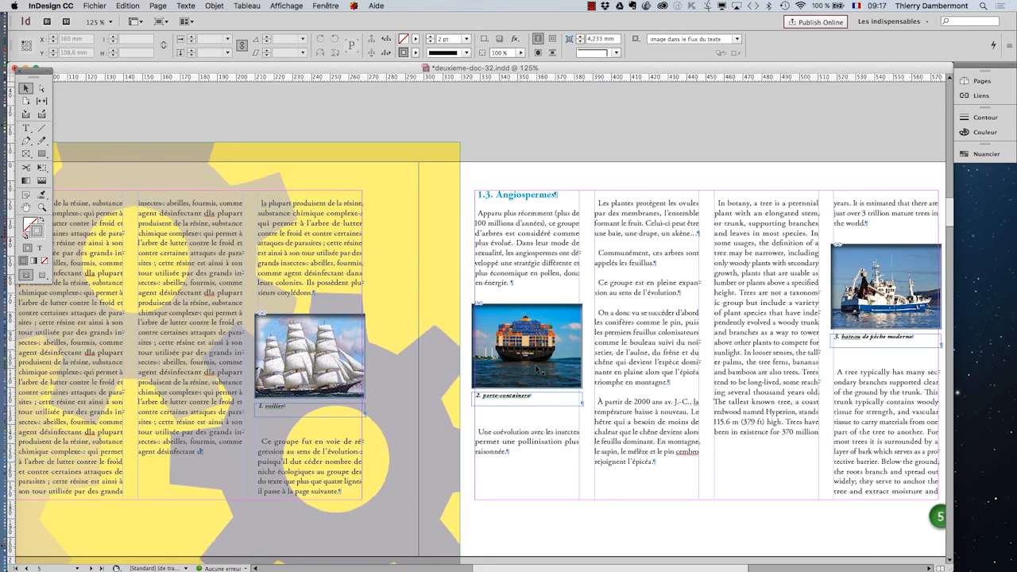
pyautogui.click(26, 208)
pyautogui.moveTo(396, 306); pyautogui.dragTo(610, 247)
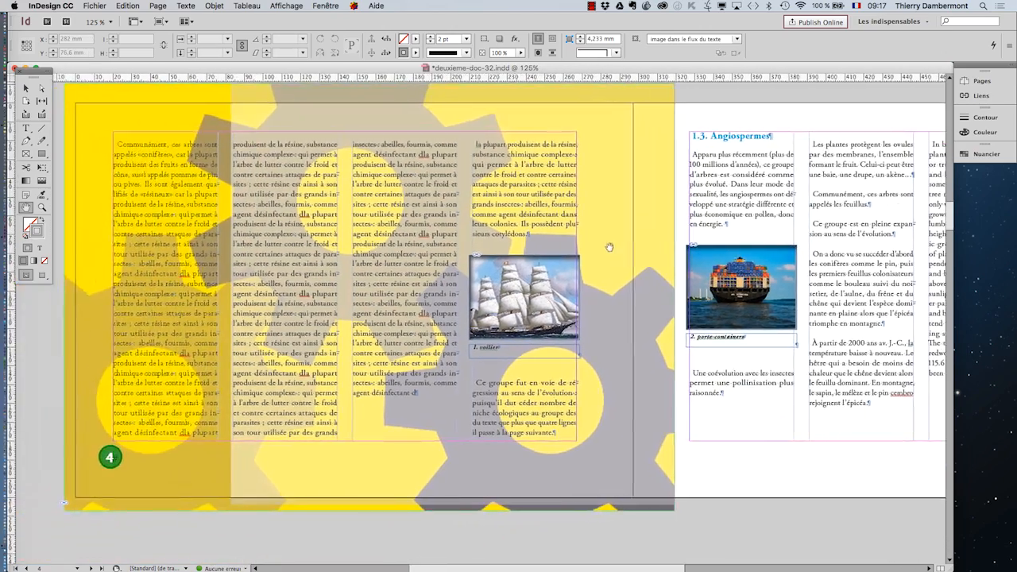
pyautogui.scroll(3, 745, 346)
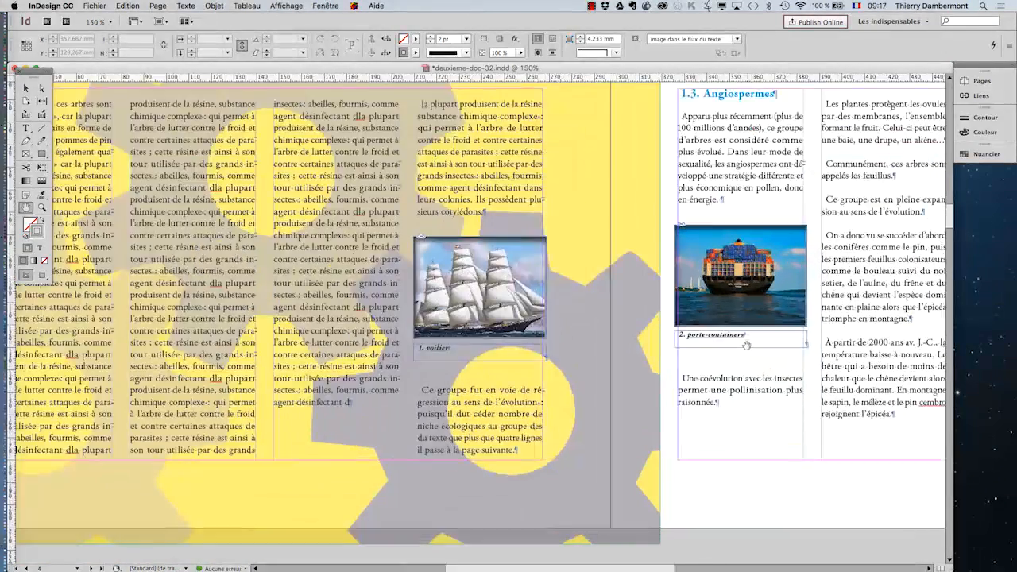
pyautogui.scroll(-3, 728, 344)
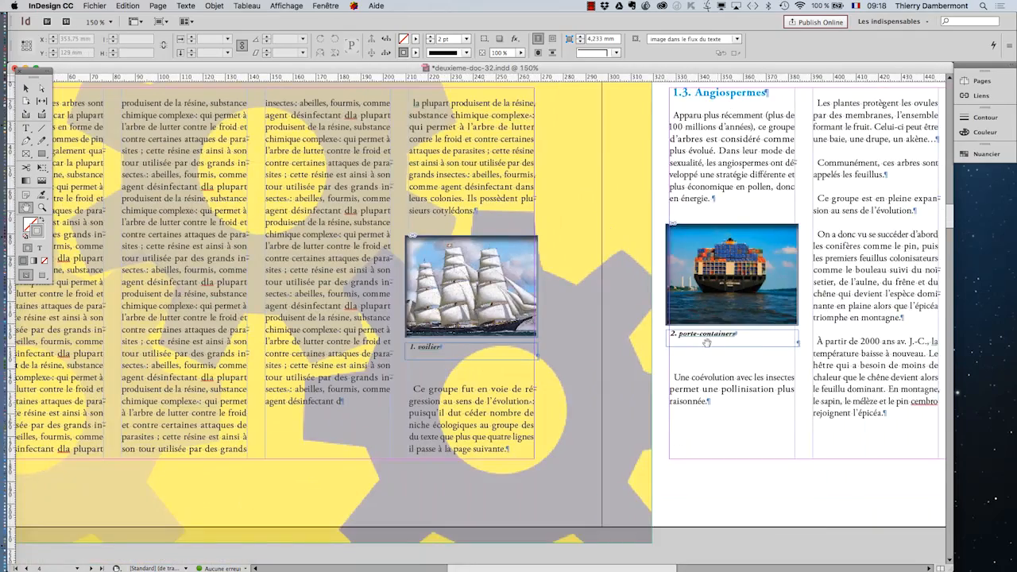
pyautogui.scroll(-2, 609, 344)
pyautogui.hscroll(-5, 278, 238)
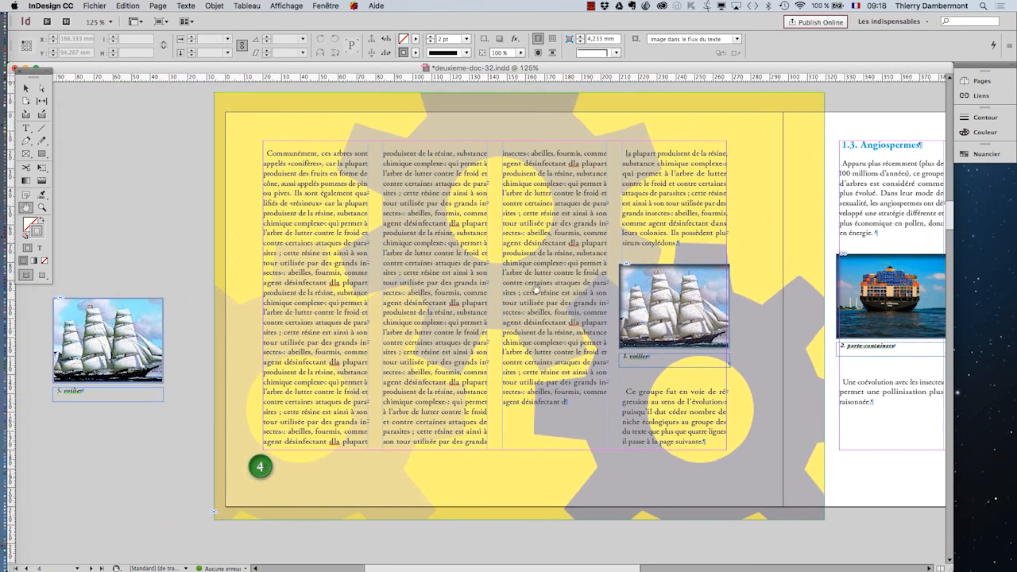
pyautogui.click(26, 87)
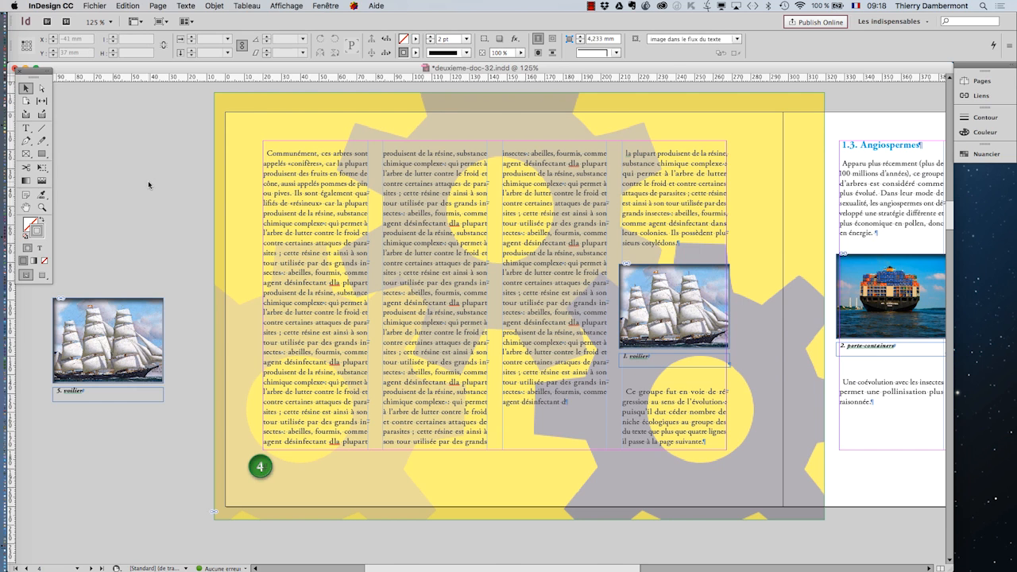
# Begin saving a copy of the document under another name, placing the text cursor just before the .indd extension in the file name
pyautogui.click(96, 5)
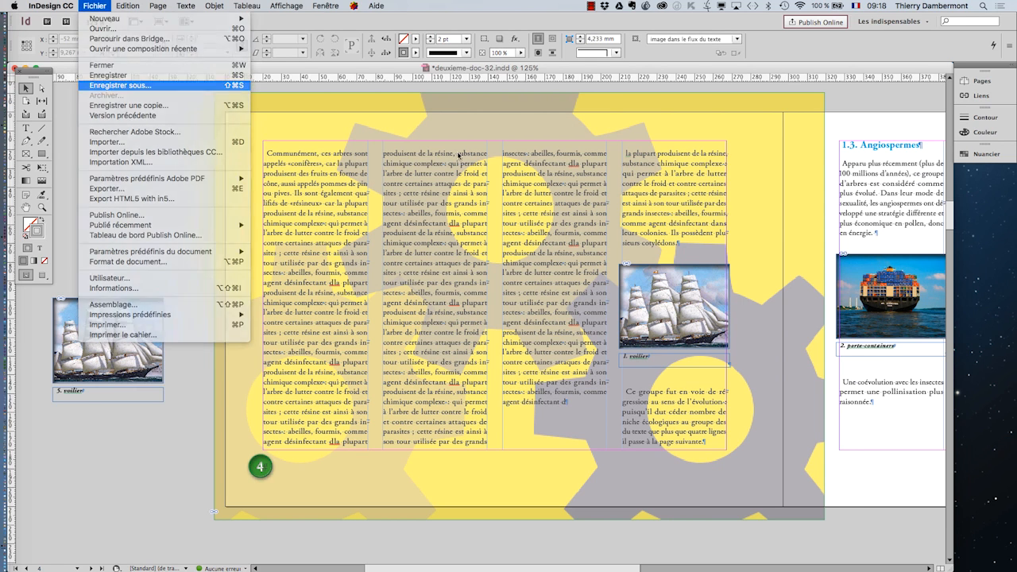
pyautogui.click(121, 85)
pyautogui.click(528, 97)
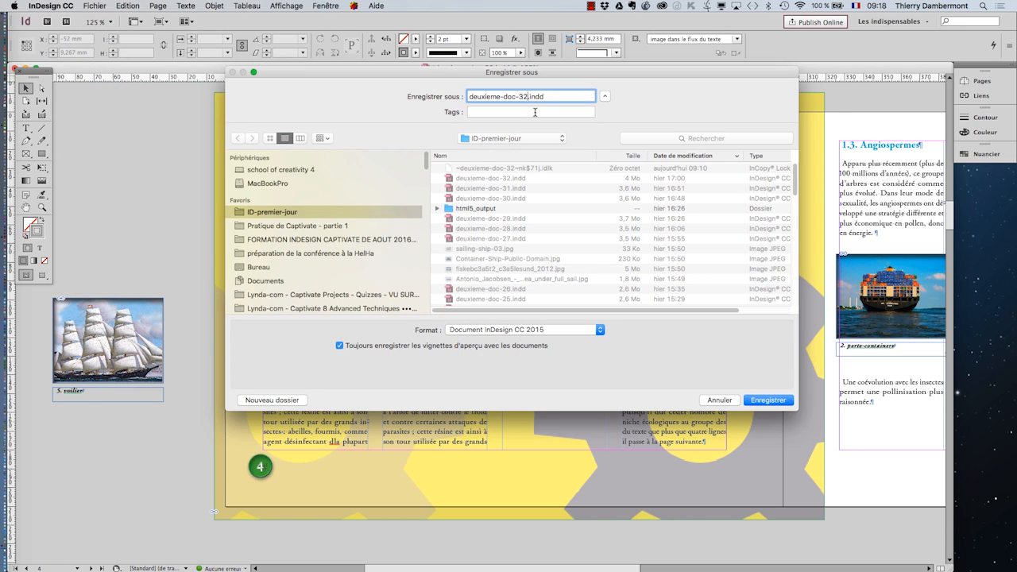